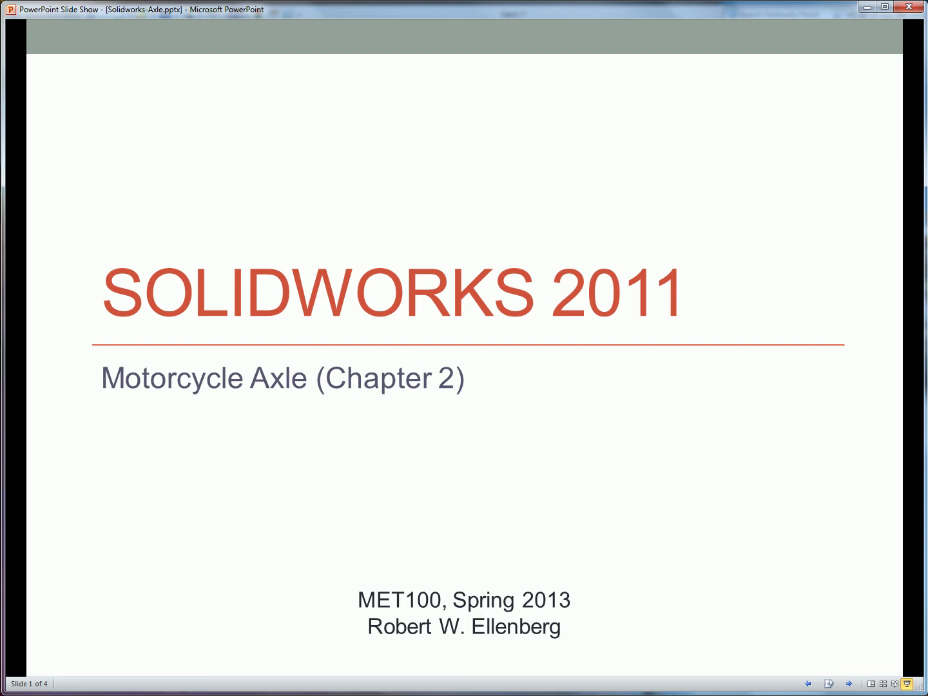
Step: Advance the Solidworks-Axle slide show from the title slide to the Axle Drawing slide
click(710, 310)
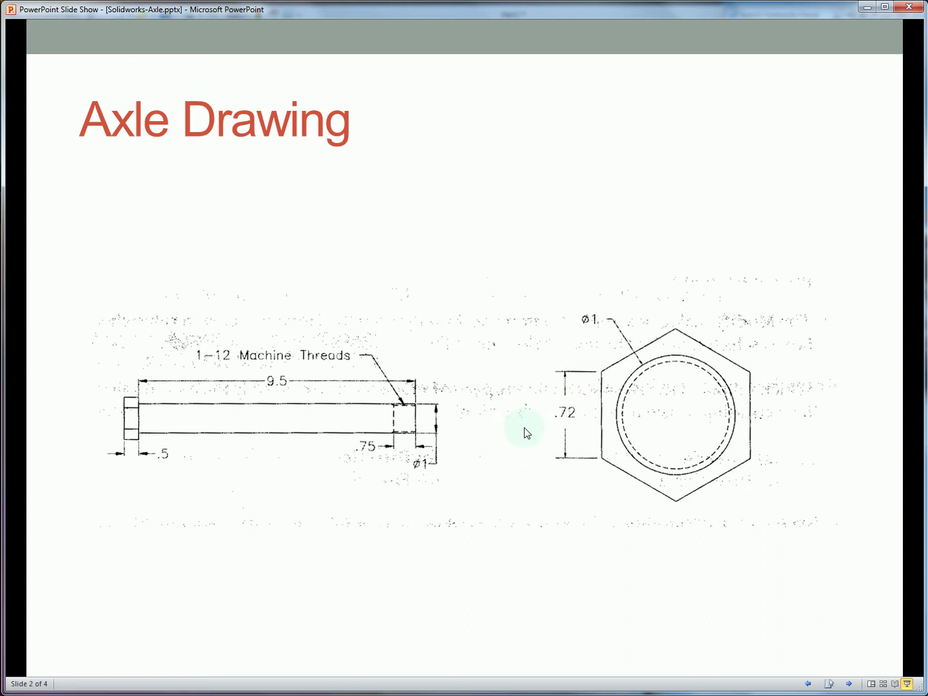
Step: Advance to the Extrude Bolt Body slide, then switch to the SolidWorks Part1 window
click(387, 442)
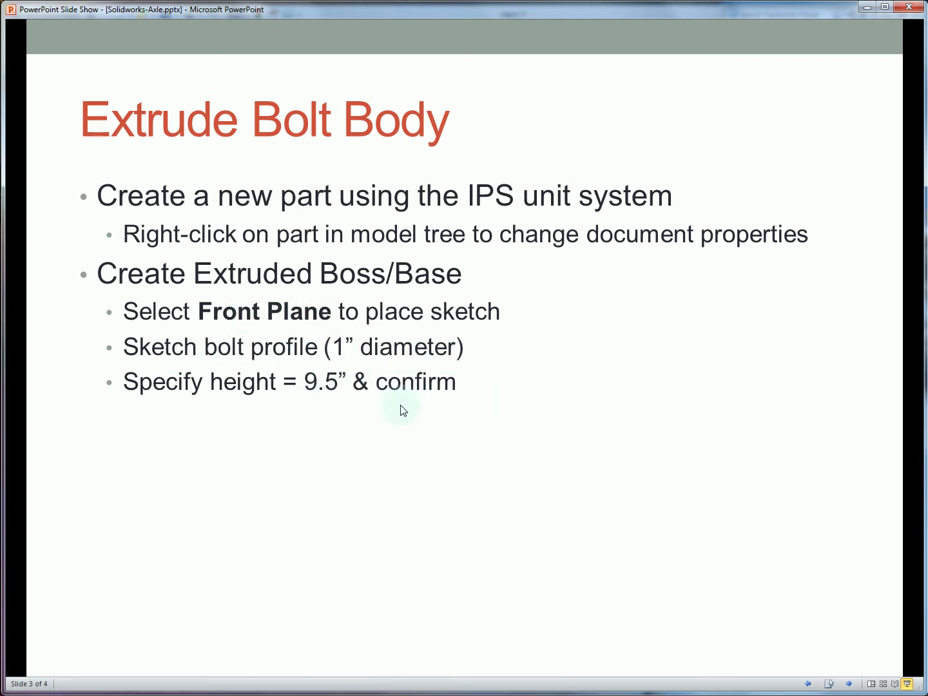
key(alt+Tab)
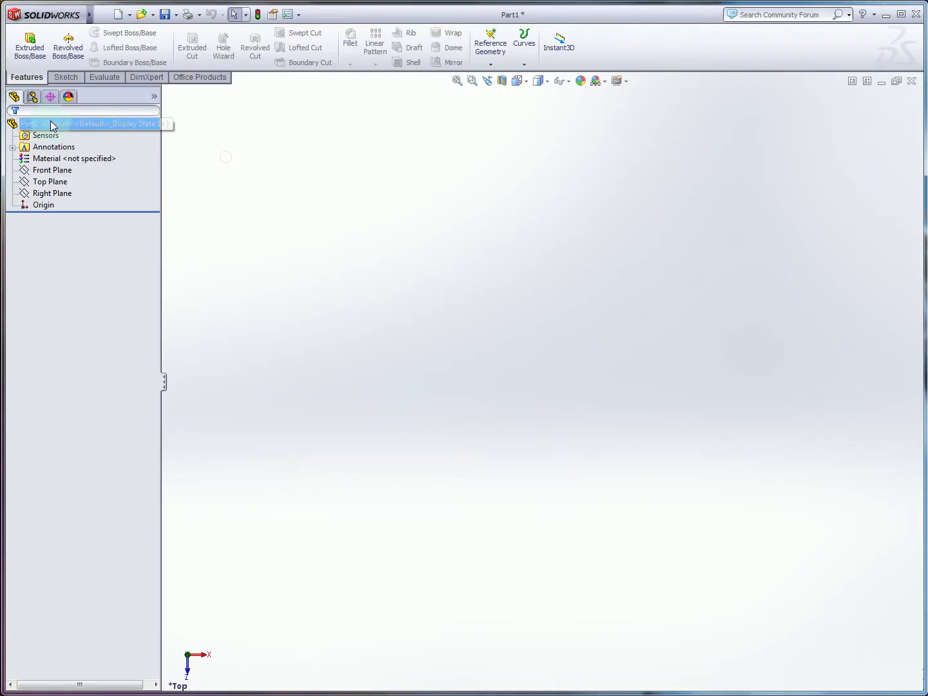
Step: Set Part1's units to IPS and begin an extruded boss sketch on the Front Plane
right_click(93, 126)
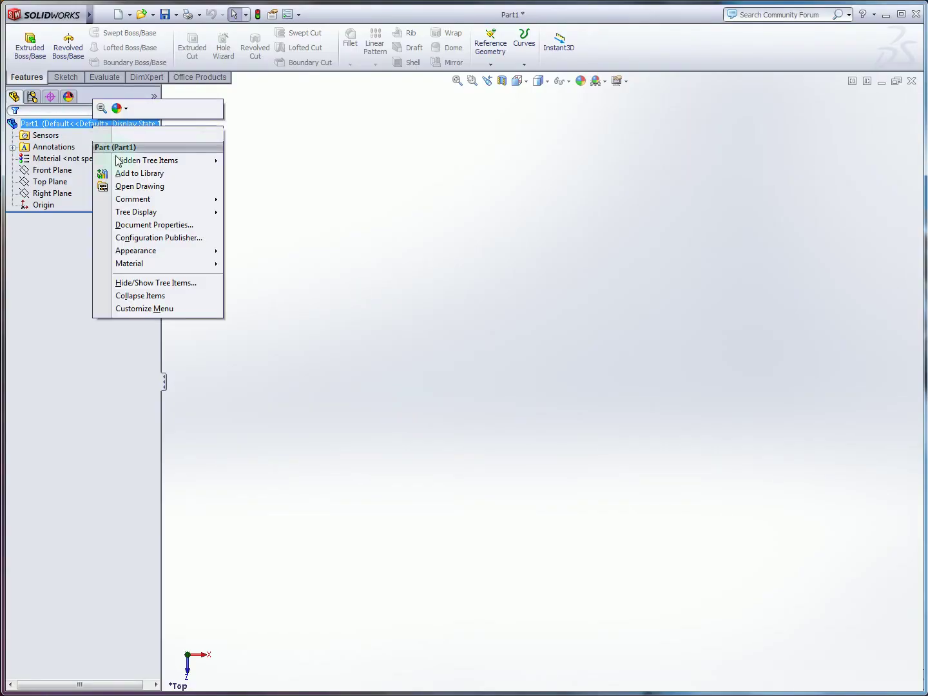
click(159, 225)
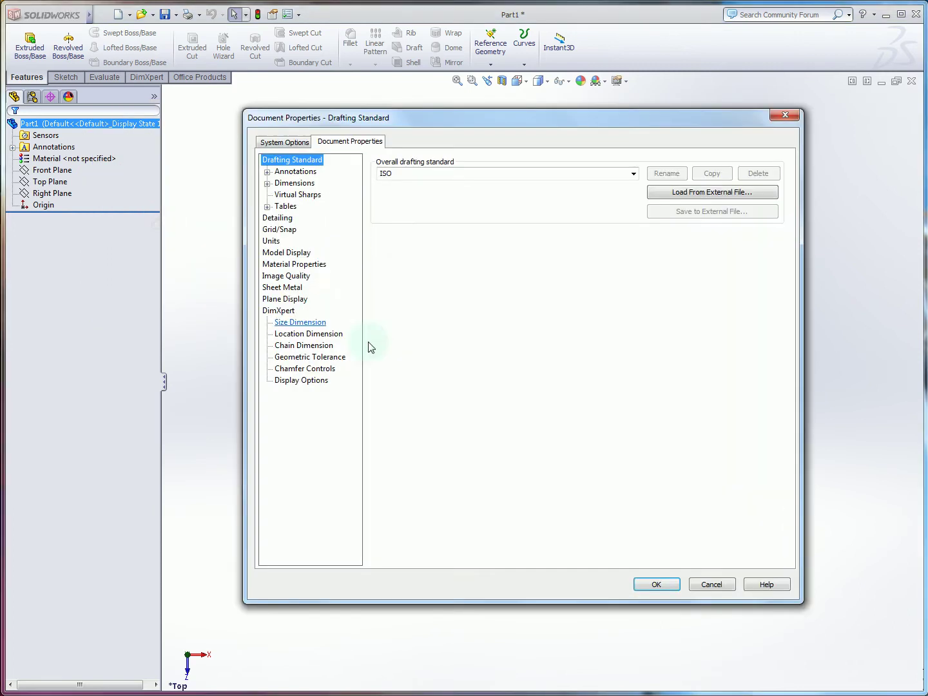
click(280, 243)
click(383, 205)
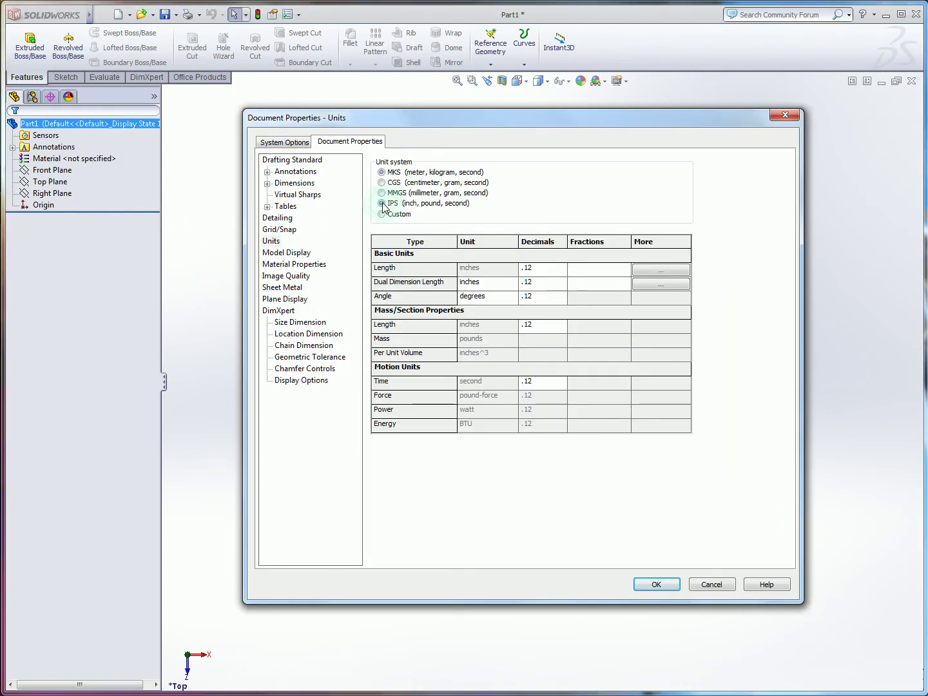
click(656, 585)
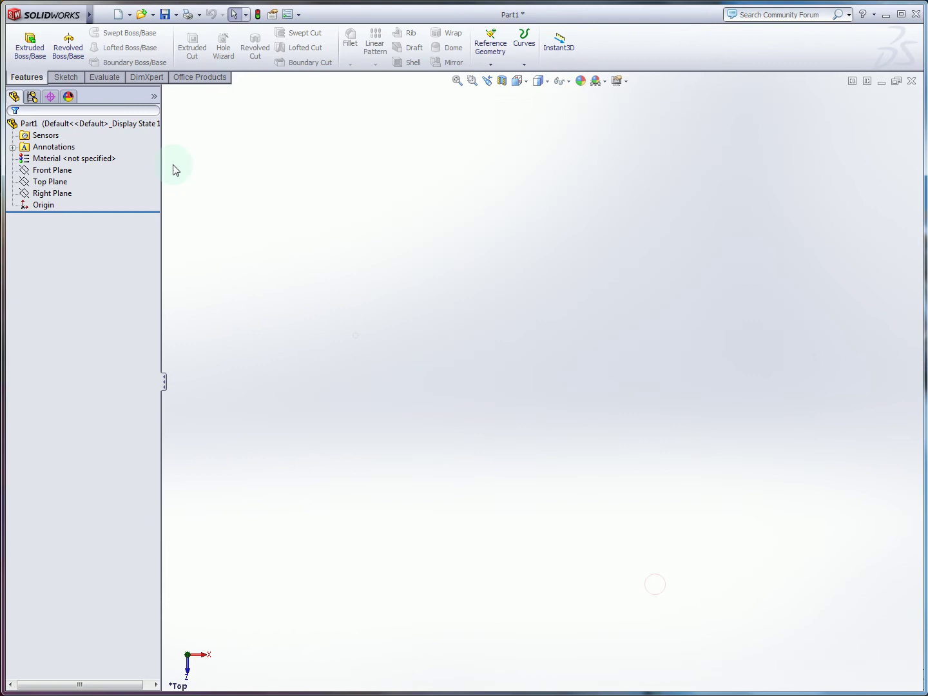
click(31, 49)
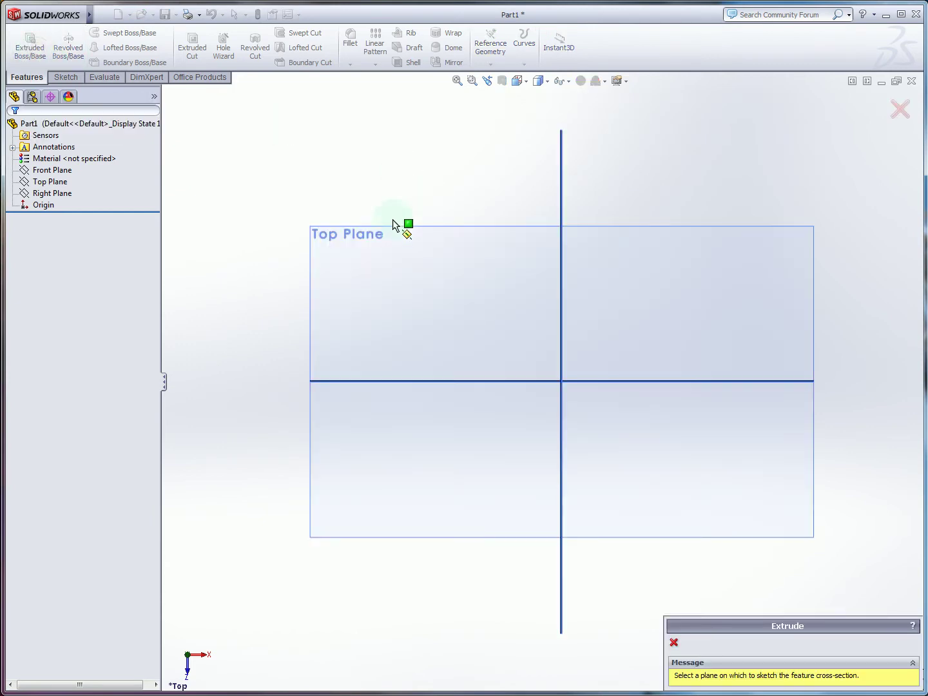
click(49, 171)
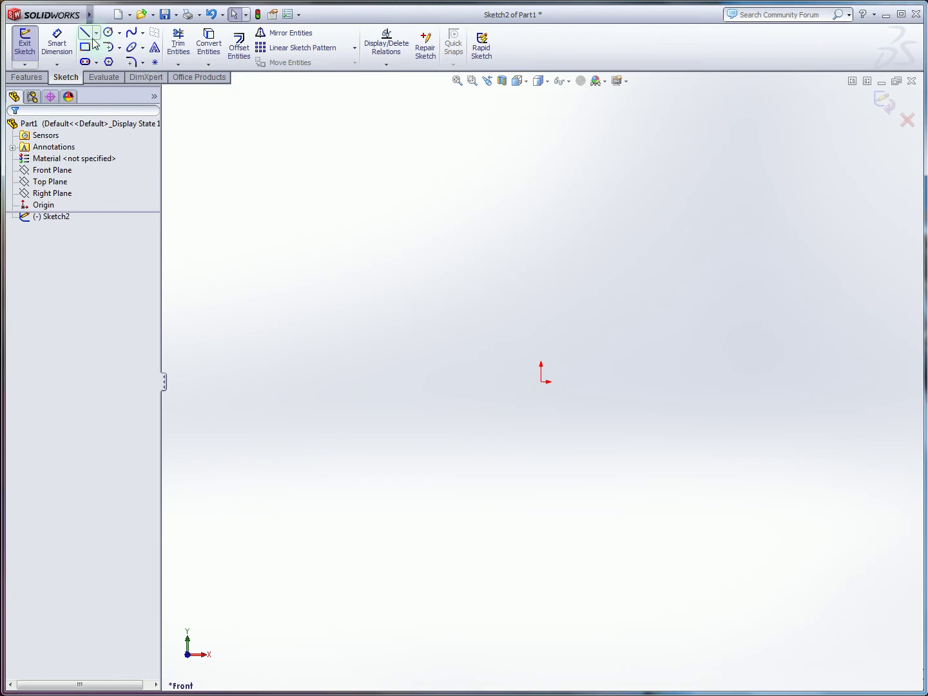
Step: Sketch an origin-centred circle, dimension it to 1 in diameter, and exit to the extrusion preview
click(108, 32)
click(542, 382)
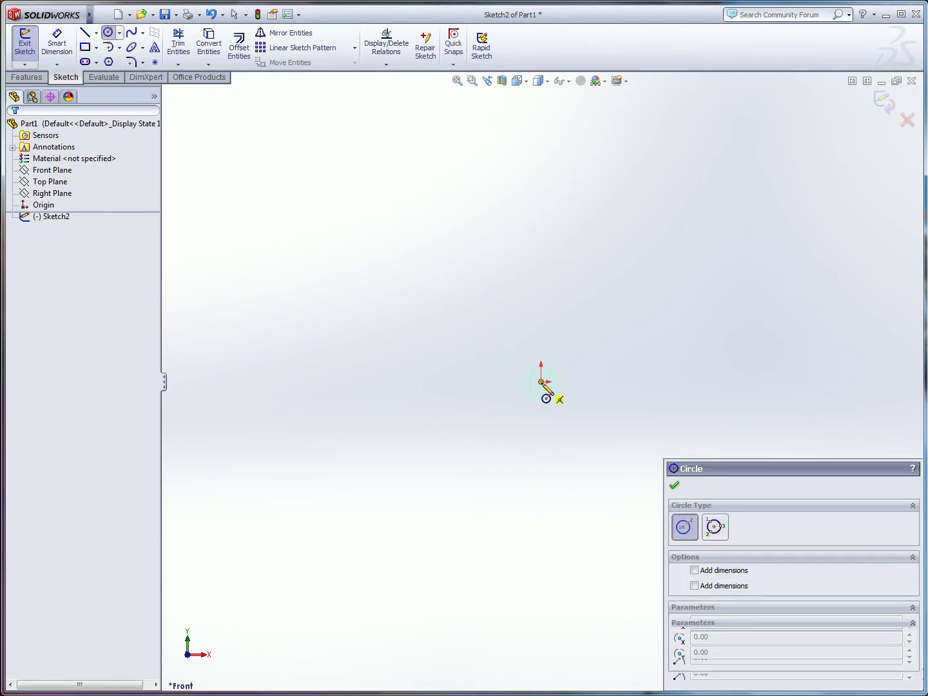
click(583, 443)
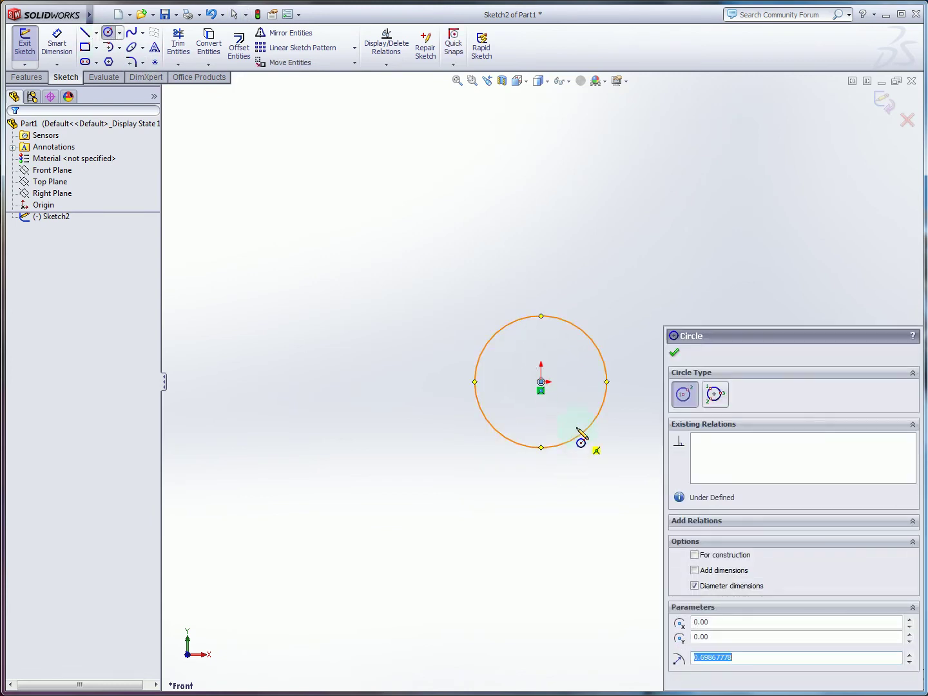
click(56, 45)
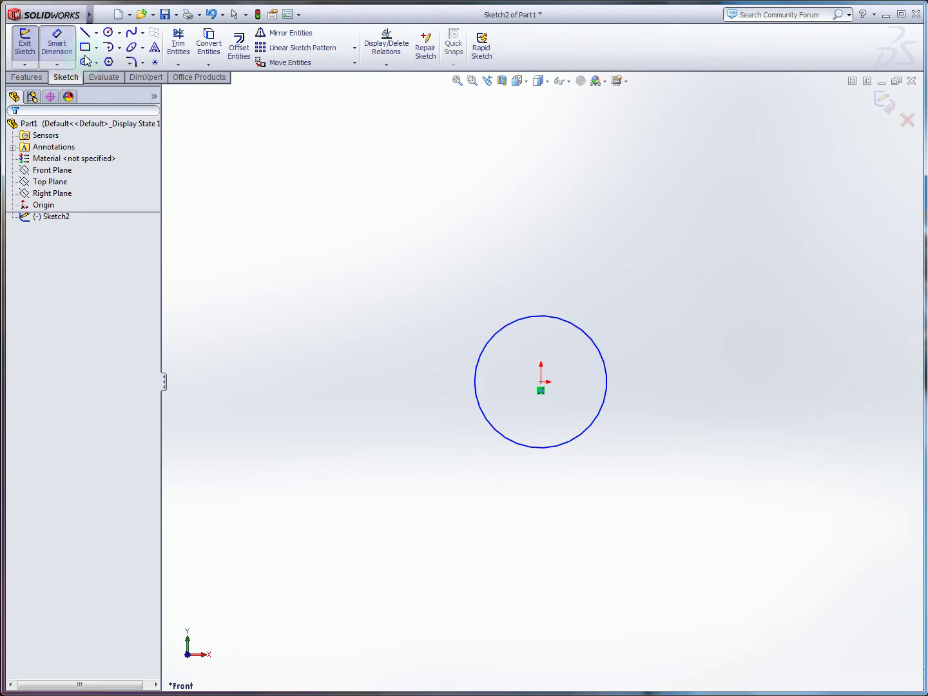
click(586, 334)
click(575, 270)
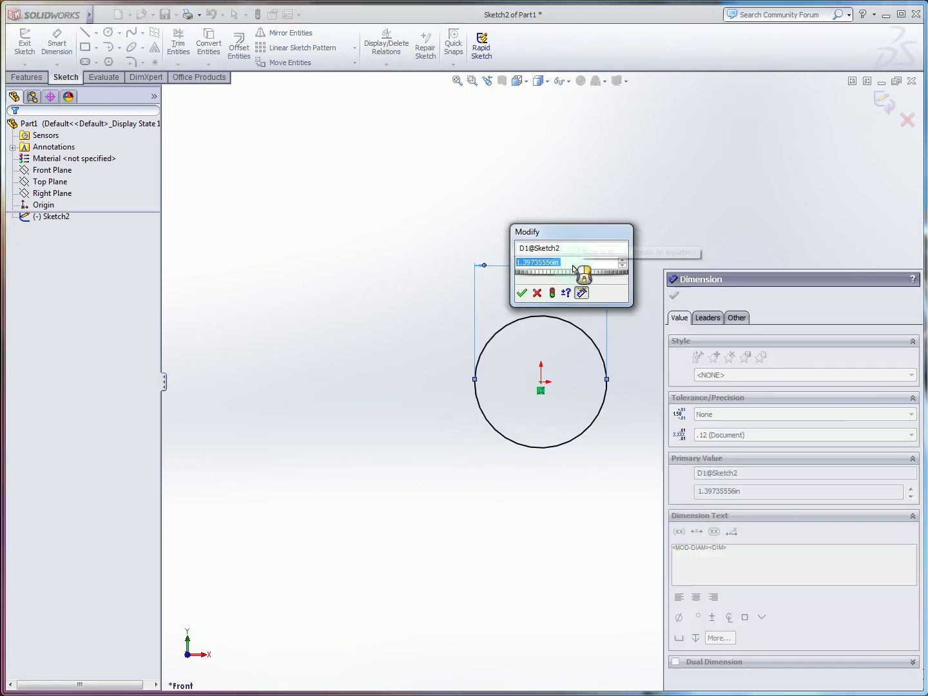
text(1)
key(Return)
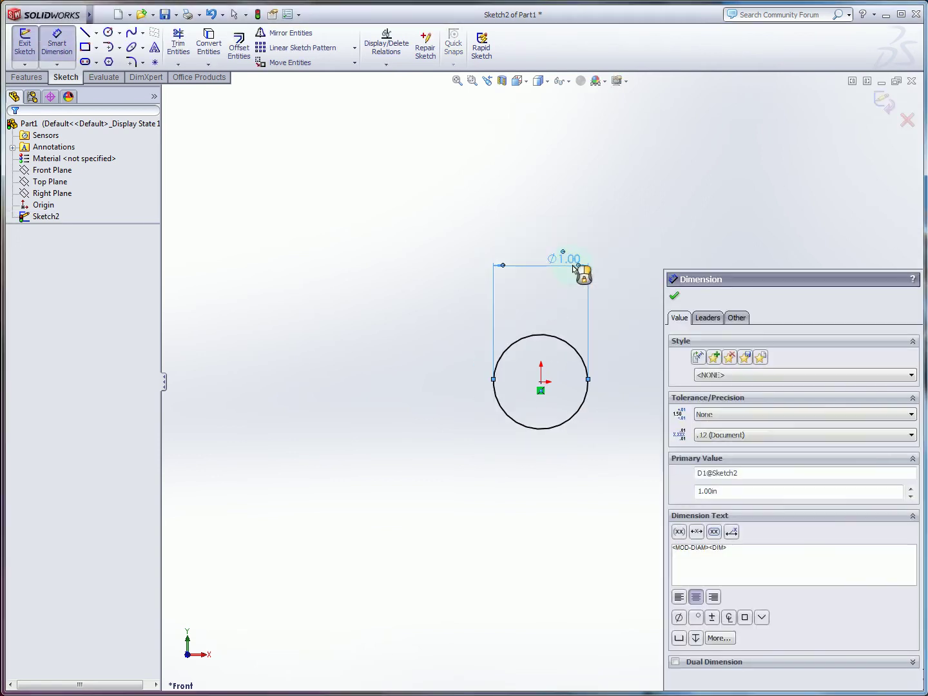
click(880, 106)
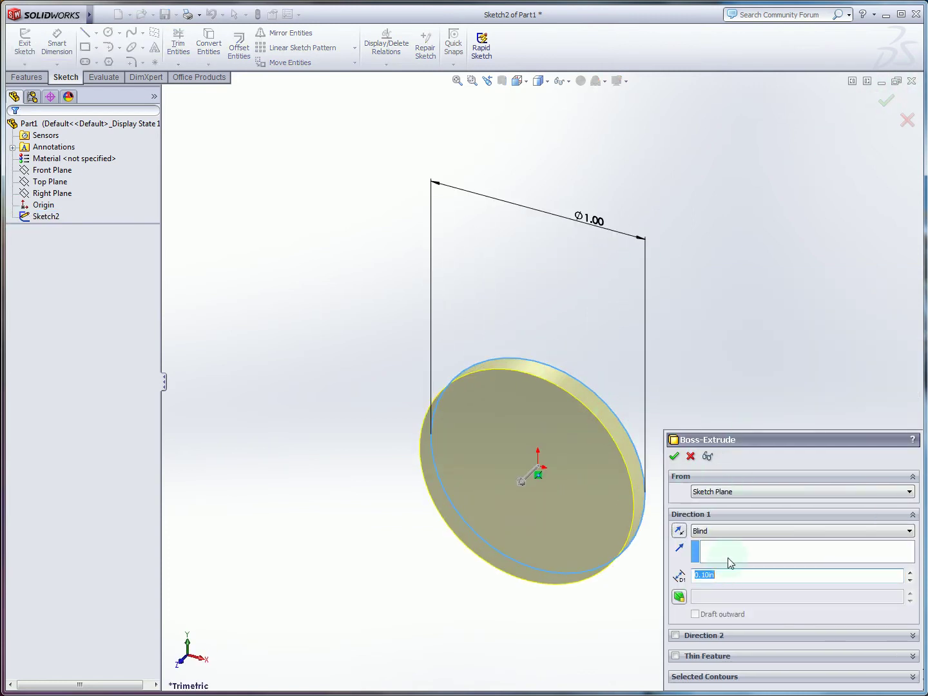
Step: Extrude the 1-inch circle 9.5 inches deep to create the axle rod, Boss-Extrude1
drag(732, 575, 671, 573)
key(Return)
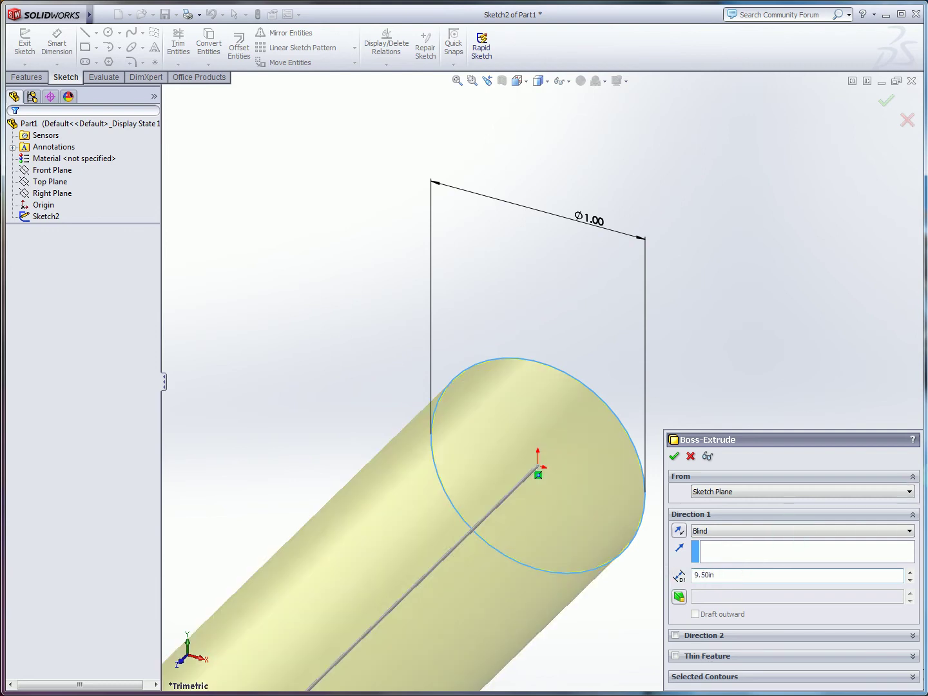
scroll(415, 420, up, 5)
key(f)
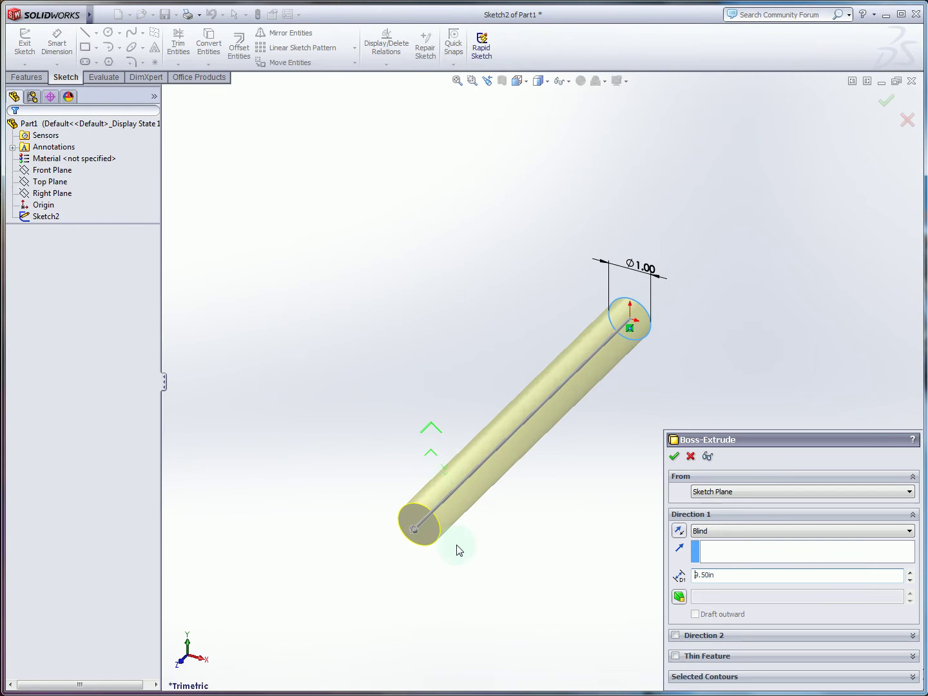
click(674, 457)
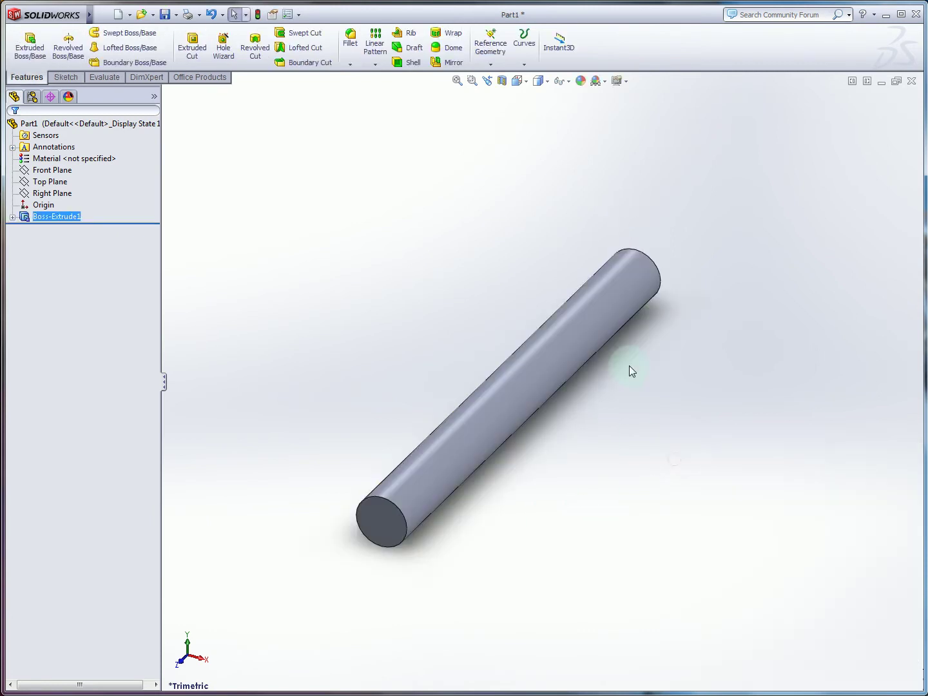
middle_drag(537, 386, 598, 349)
Step: Switch to the slide show and advance to slide 4, Bolt Head & Cosmetic Thread
key(alt+Tab)
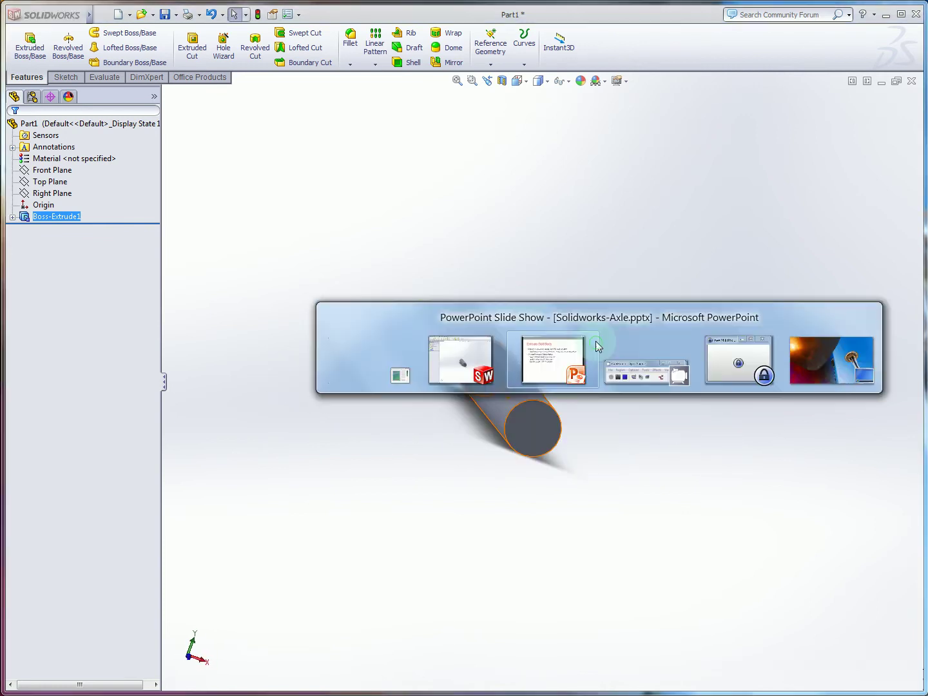
click(509, 334)
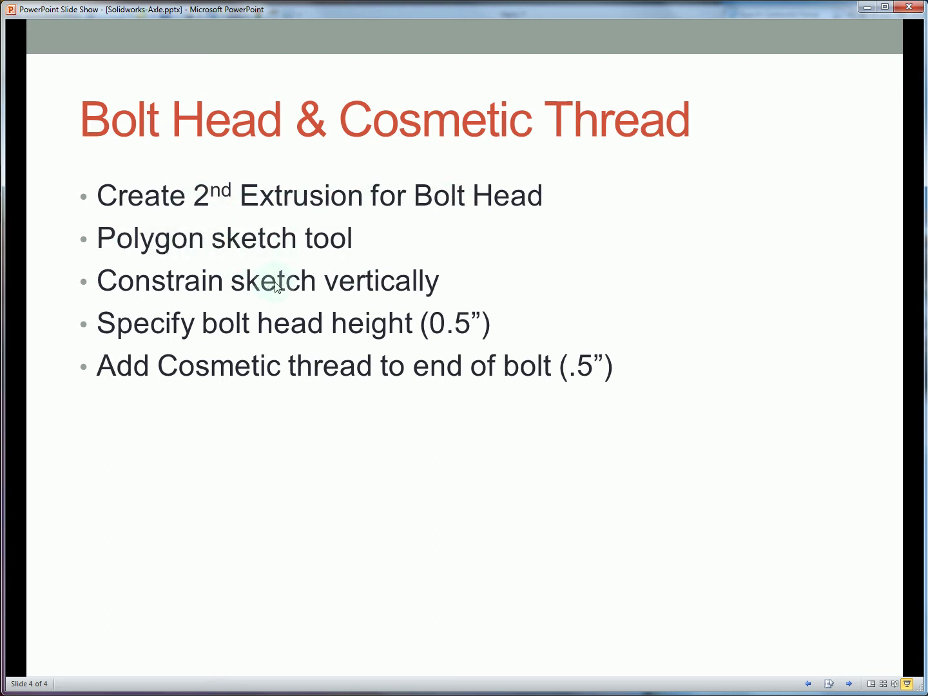
Step: Back in SolidWorks, start a second extruded boss sketch on the rod's end face, viewed Normal To
key(alt+Tab)
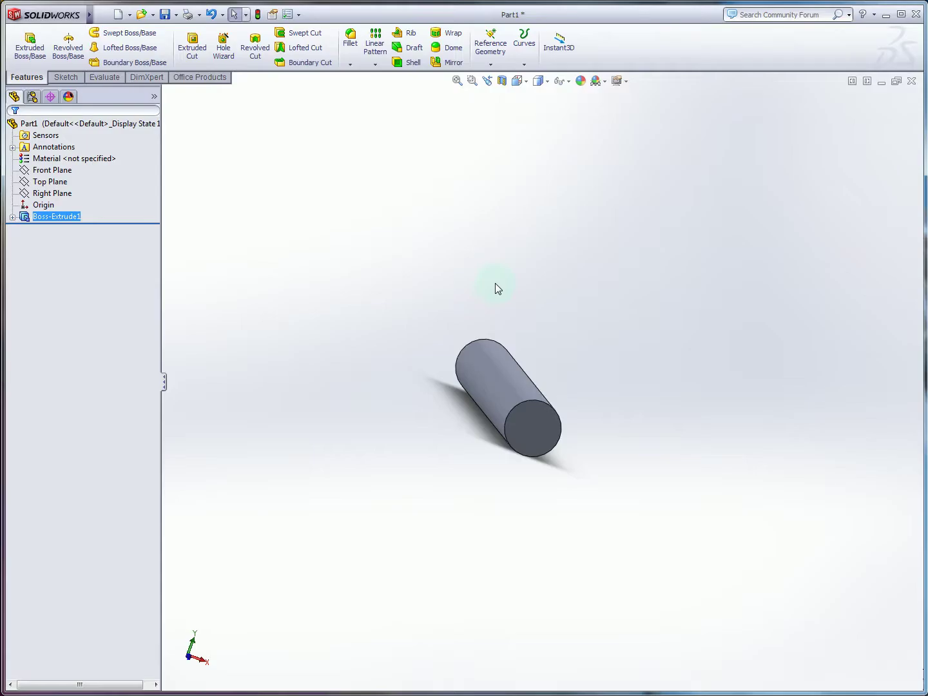
click(29, 43)
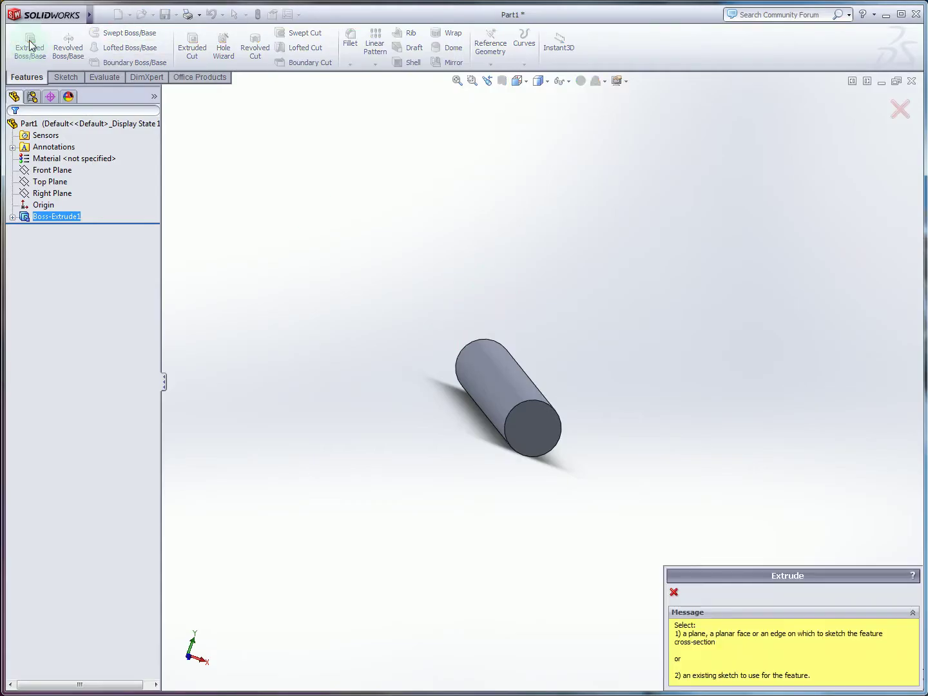
click(529, 430)
scroll(571, 428, down, 3)
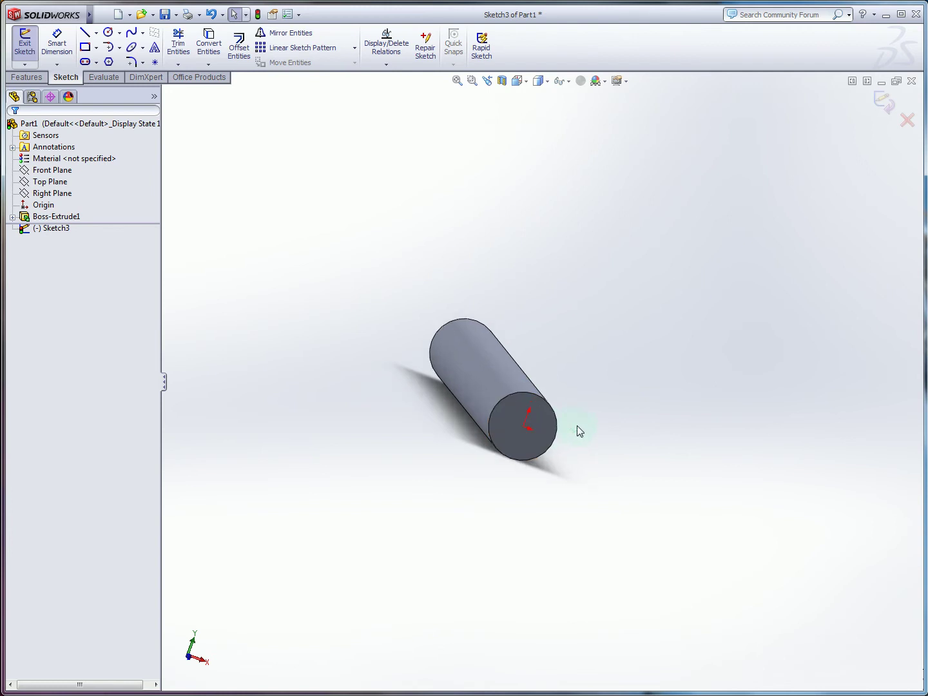
click(518, 81)
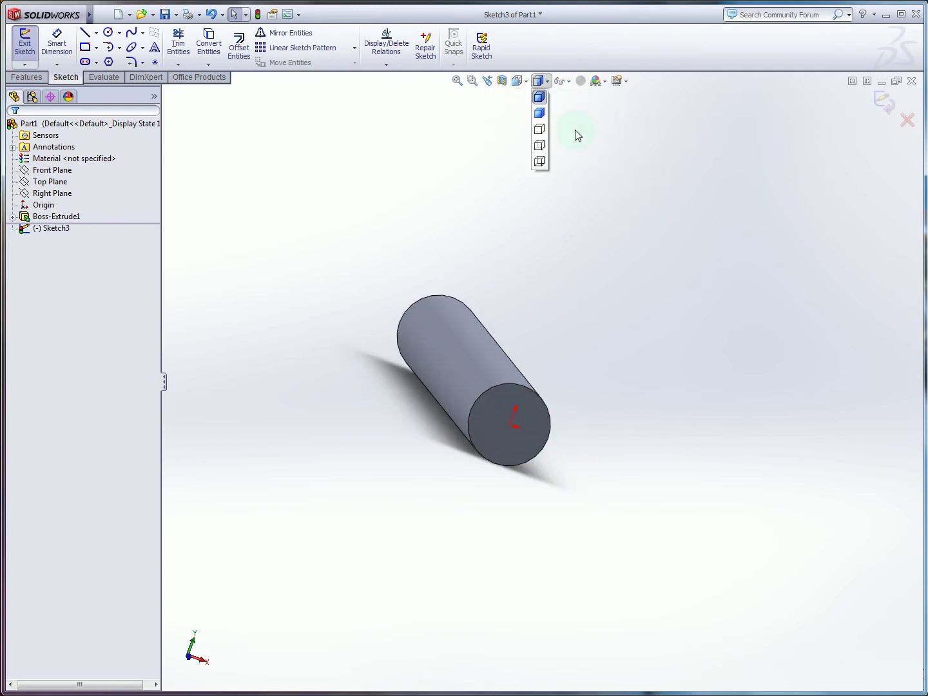
click(584, 129)
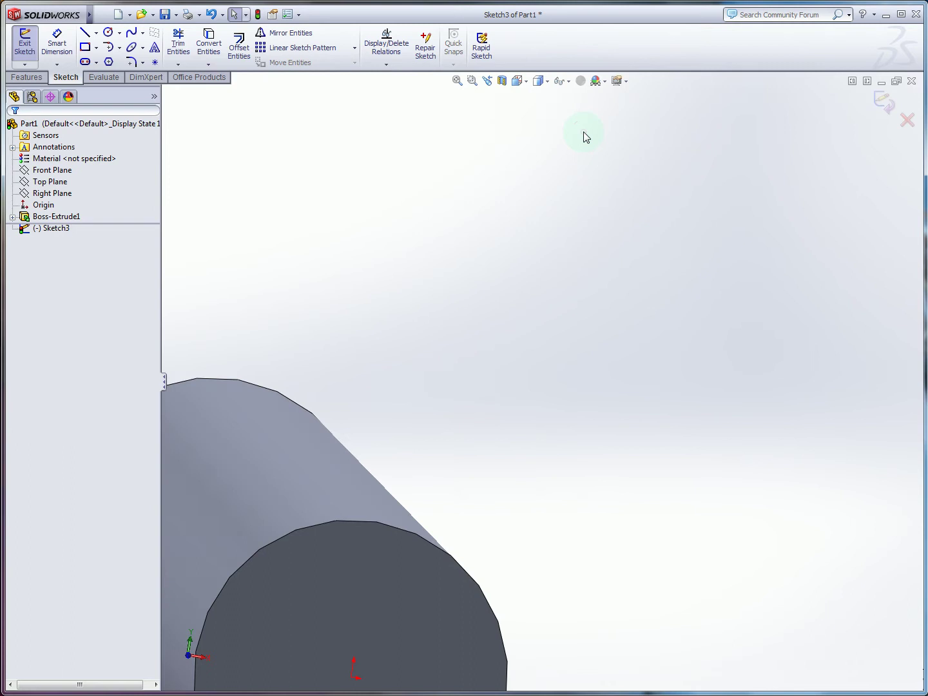
click(526, 83)
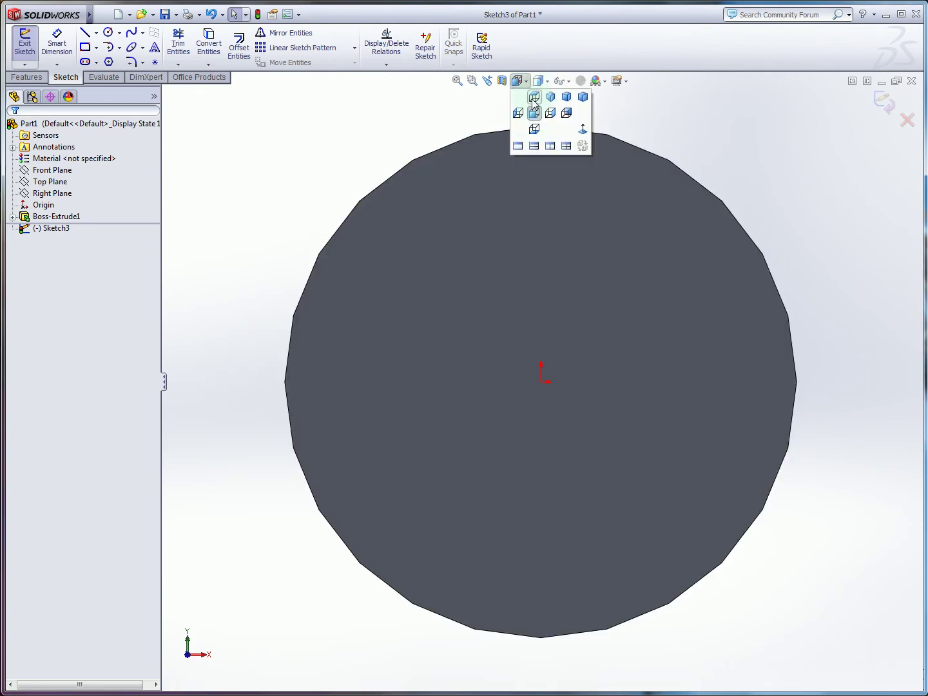
click(583, 134)
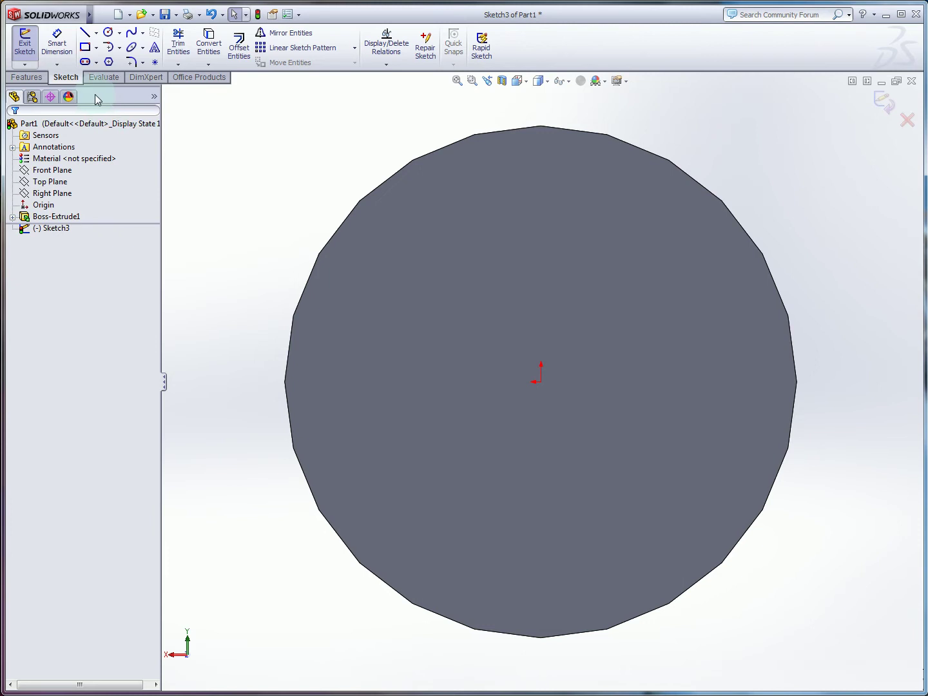
Step: Draw a six-sided inscribed polygon centred on the origin around the shaft circle
click(109, 62)
scroll(535, 341, up, 4)
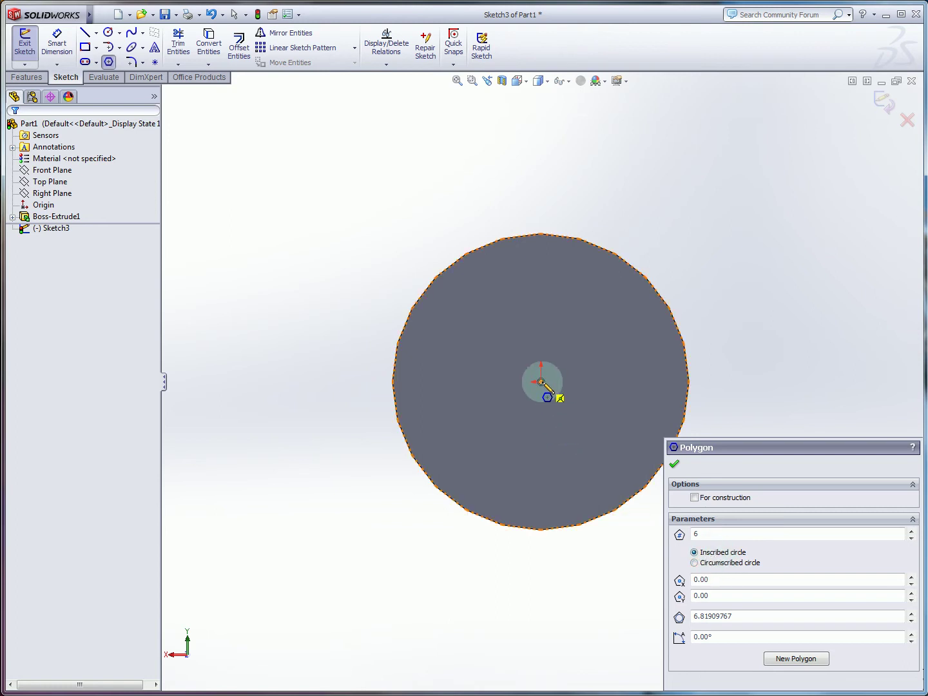
click(540, 381)
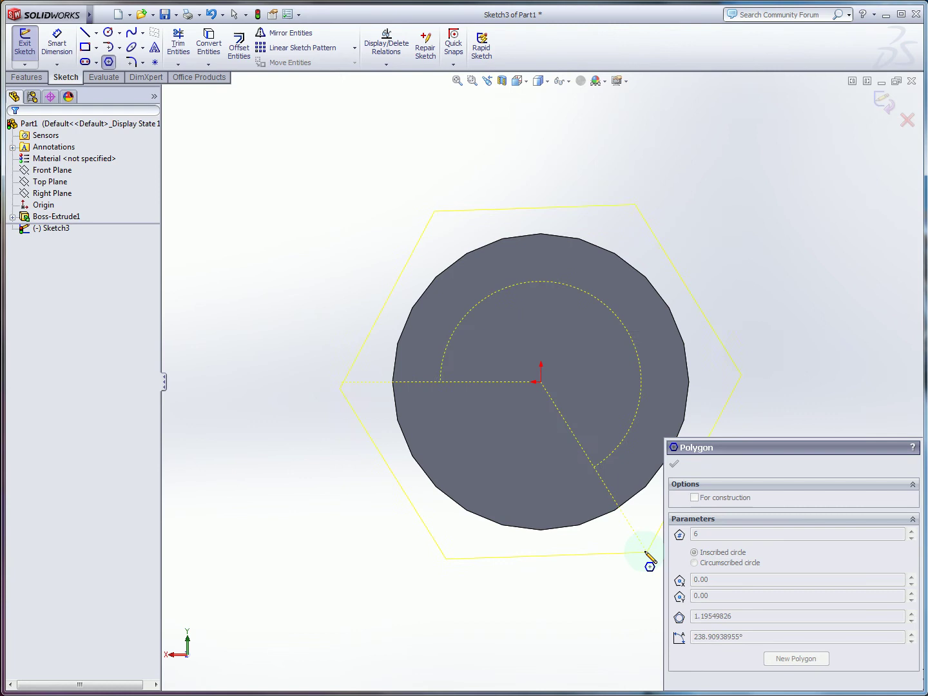
click(659, 593)
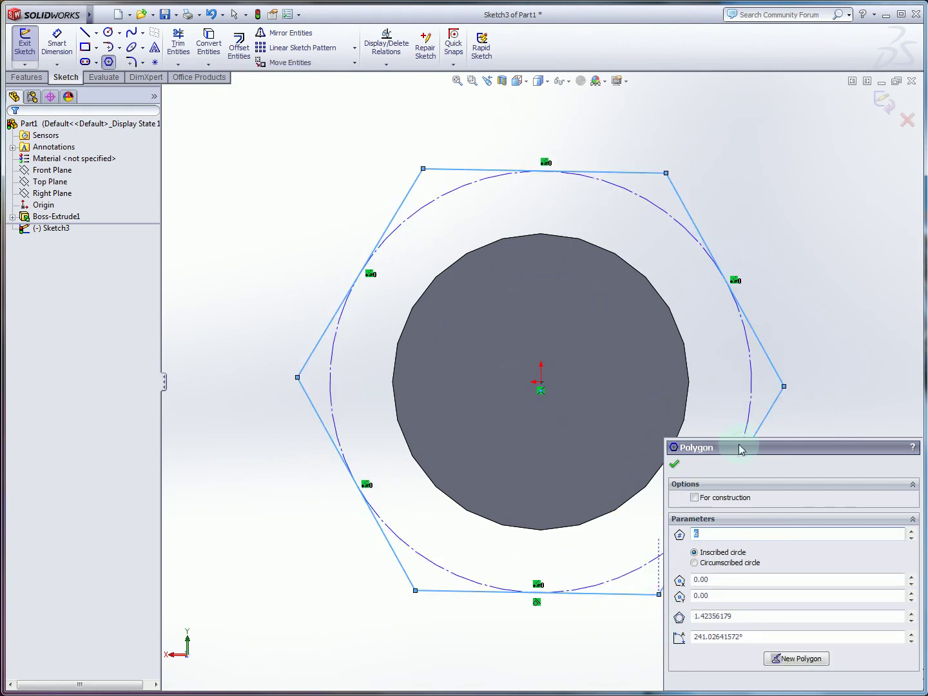
drag(740, 449, 620, 403)
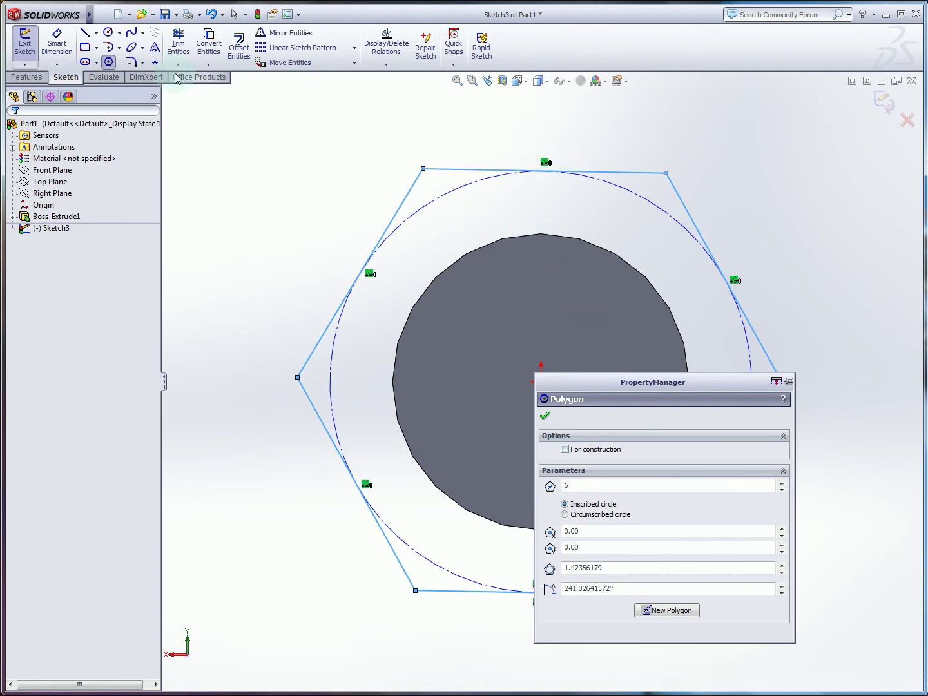
Step: Dimension the hexagon's top edge to 0.72 in, checking the axle drawing slide for the size
click(57, 44)
click(612, 171)
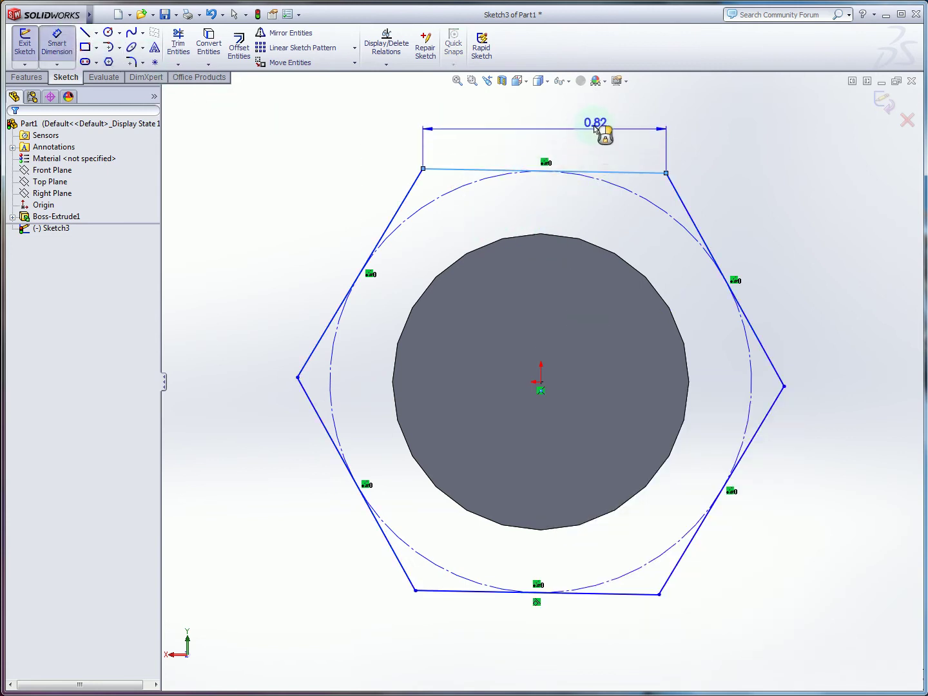
click(595, 128)
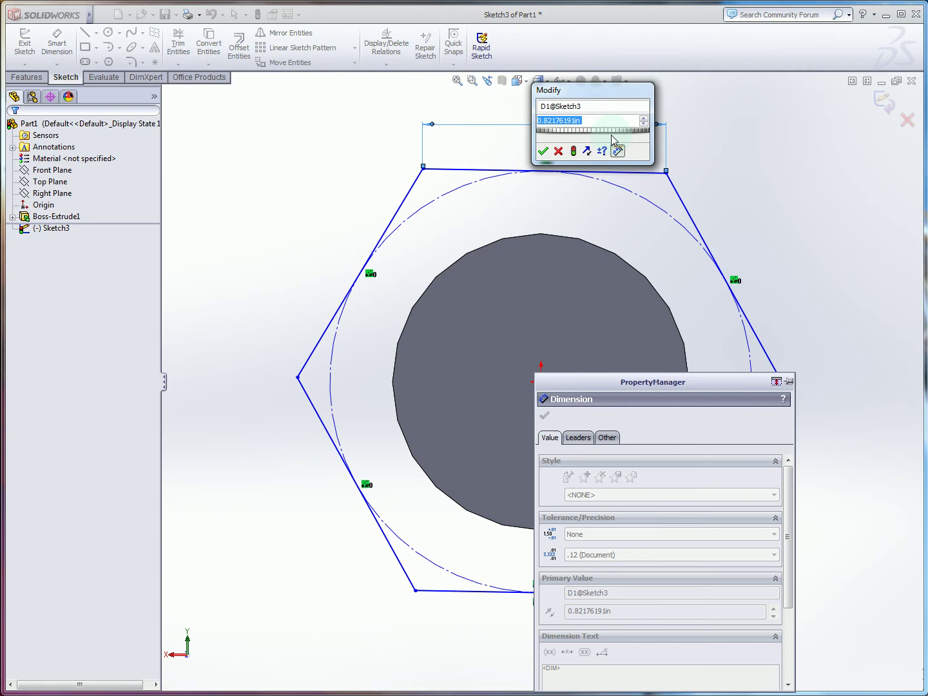
text(.7)
key(alt+Tab)
key(alt+Tab)
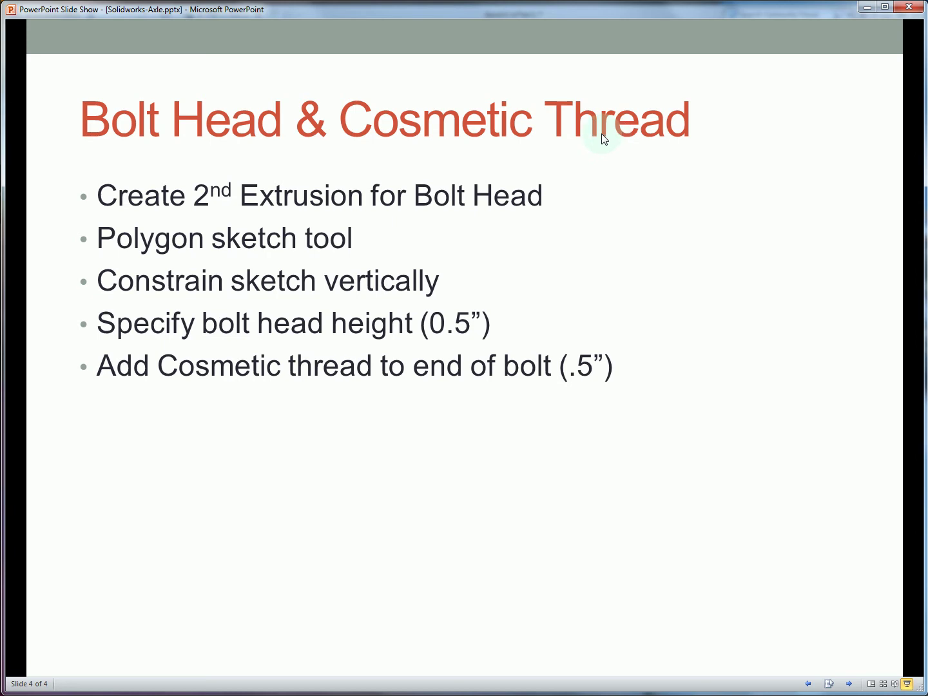
click(601, 136)
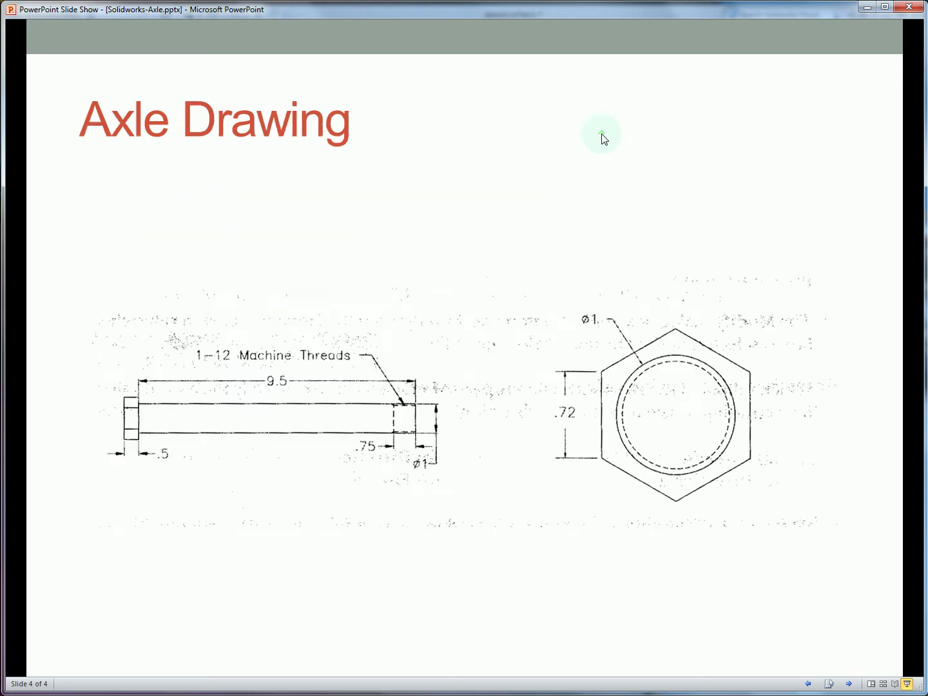
key(alt+Tab)
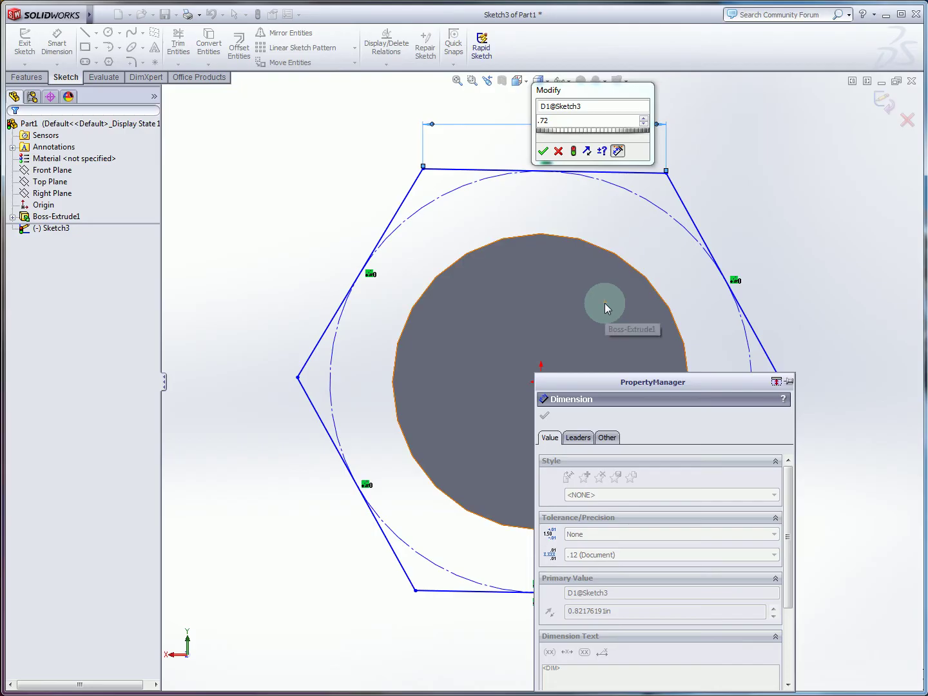
text(2)
click(543, 152)
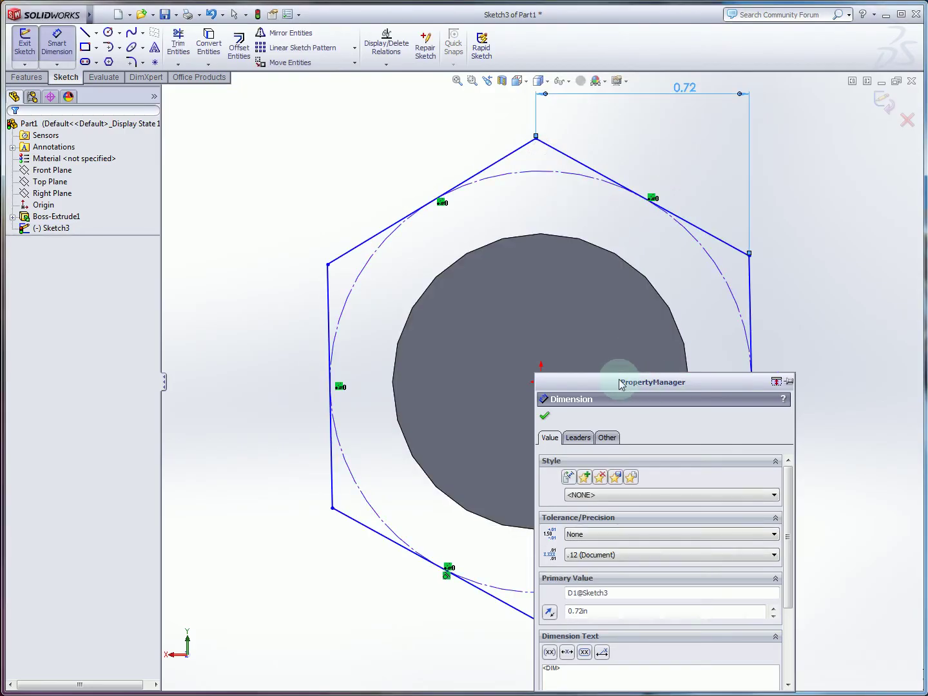
mouse_move(618, 381)
mouse_down()
mouse_move(644, 368)
mouse_move(511, 311)
mouse_move(80, 262)
mouse_up()
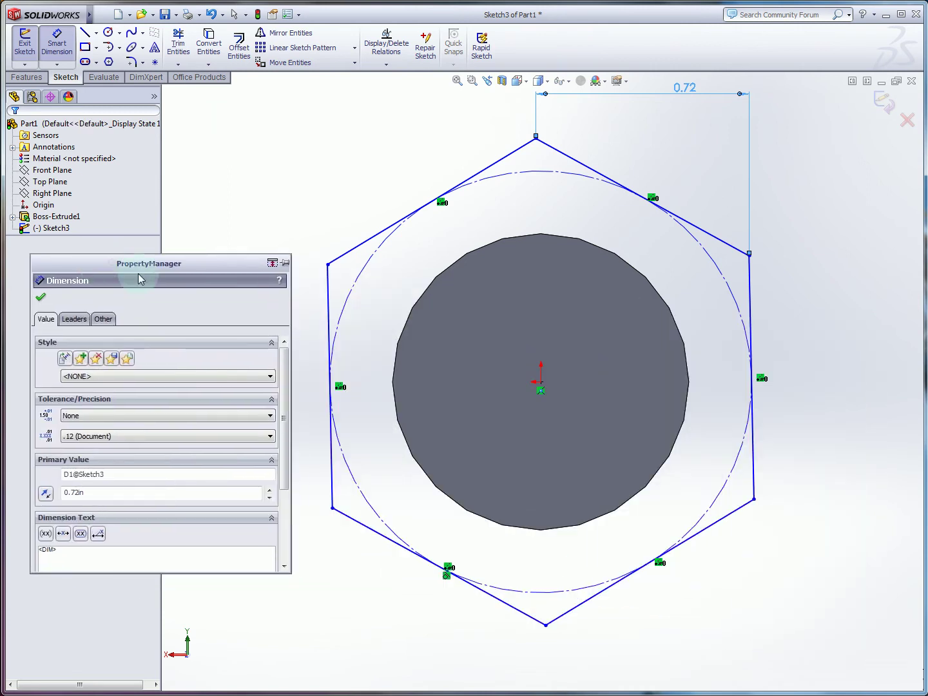
Step: Add a point at the origin, make the hexagon's top vertex vertical to it, and delete the 0.72 dimension
click(154, 61)
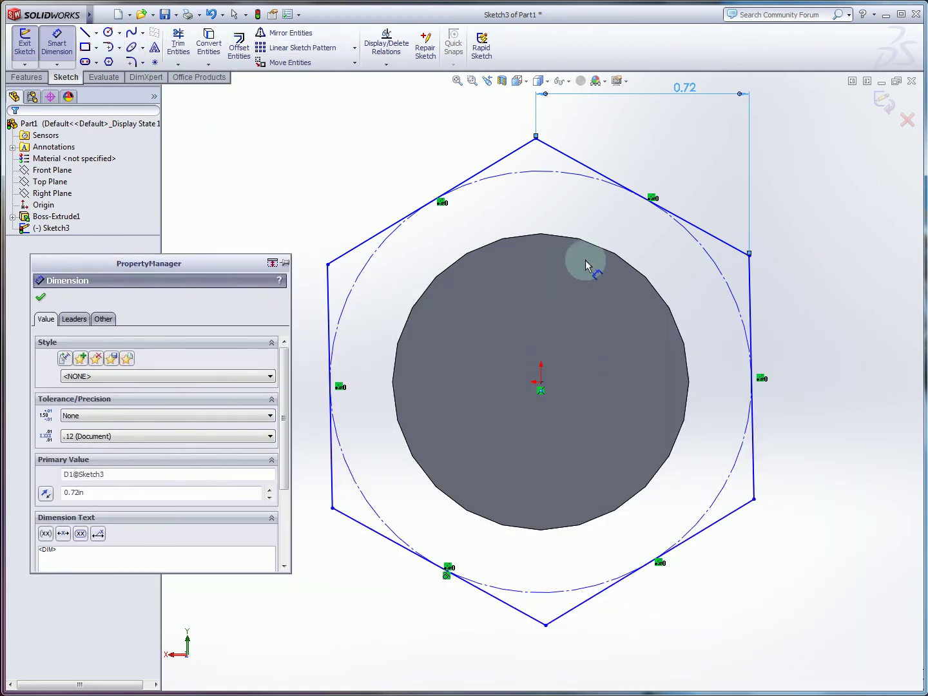
click(541, 382)
key(Escape)
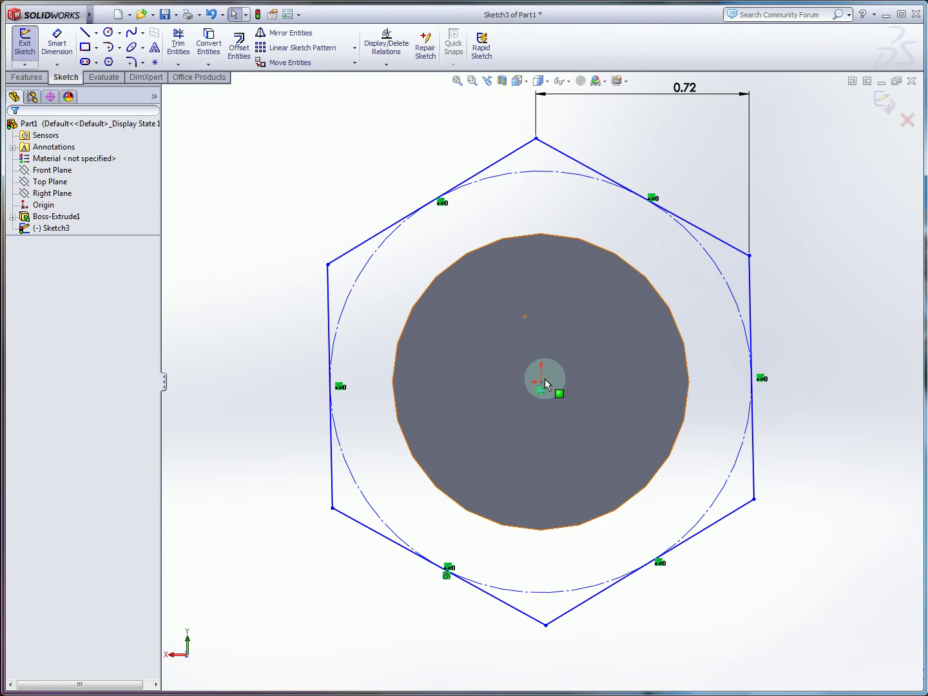
click(542, 383)
ctrl+click(537, 140)
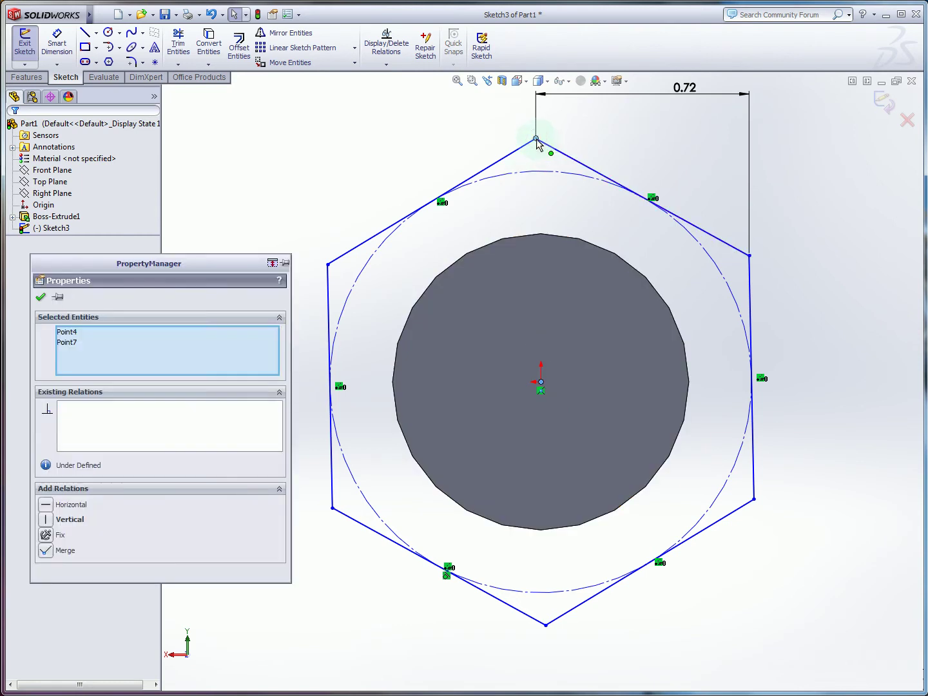
click(47, 519)
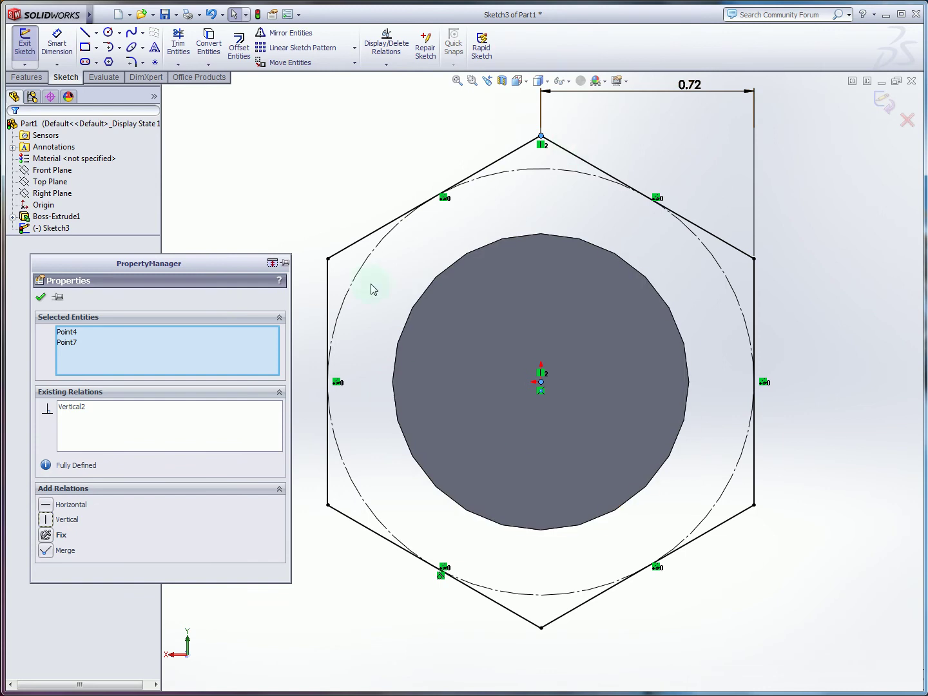
click(705, 91)
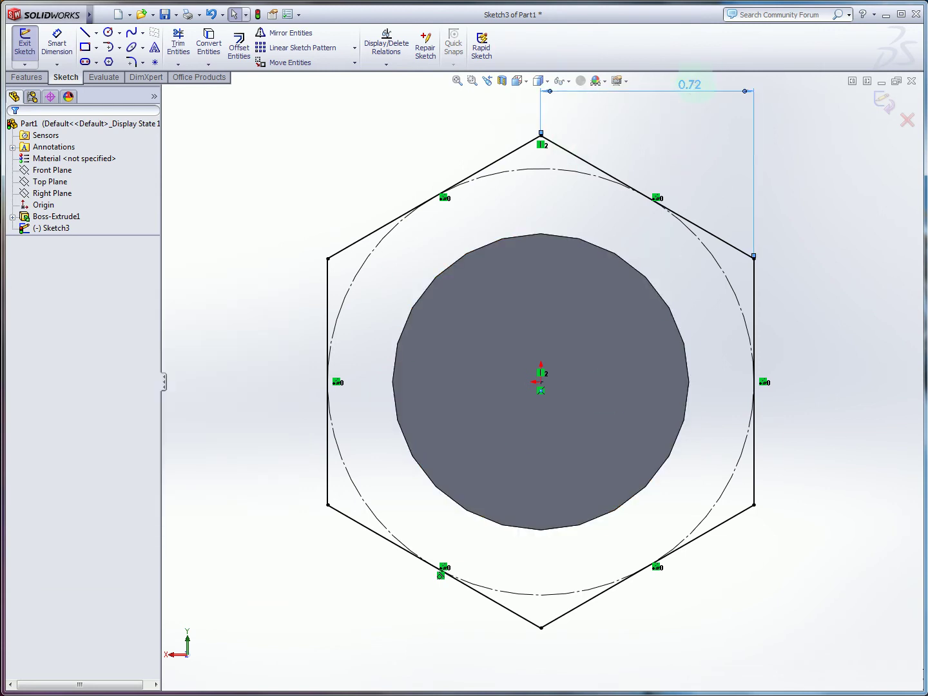
key(Delete)
Step: Dimension the hexagon's upper-right edge to 0.72 and exit the sketch into Boss-Extrude
key(d)
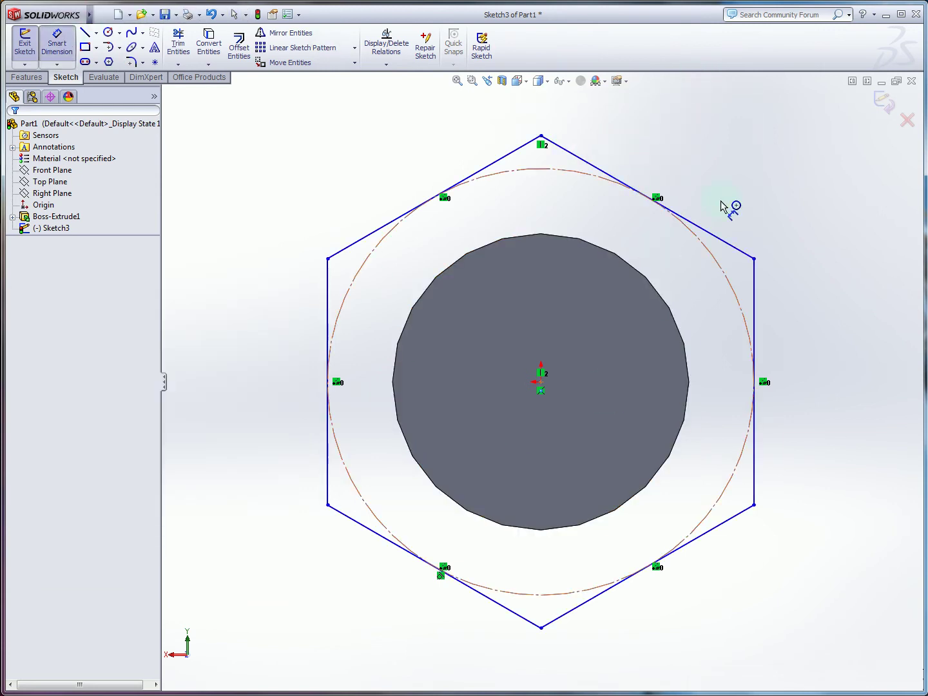
click(715, 236)
click(723, 202)
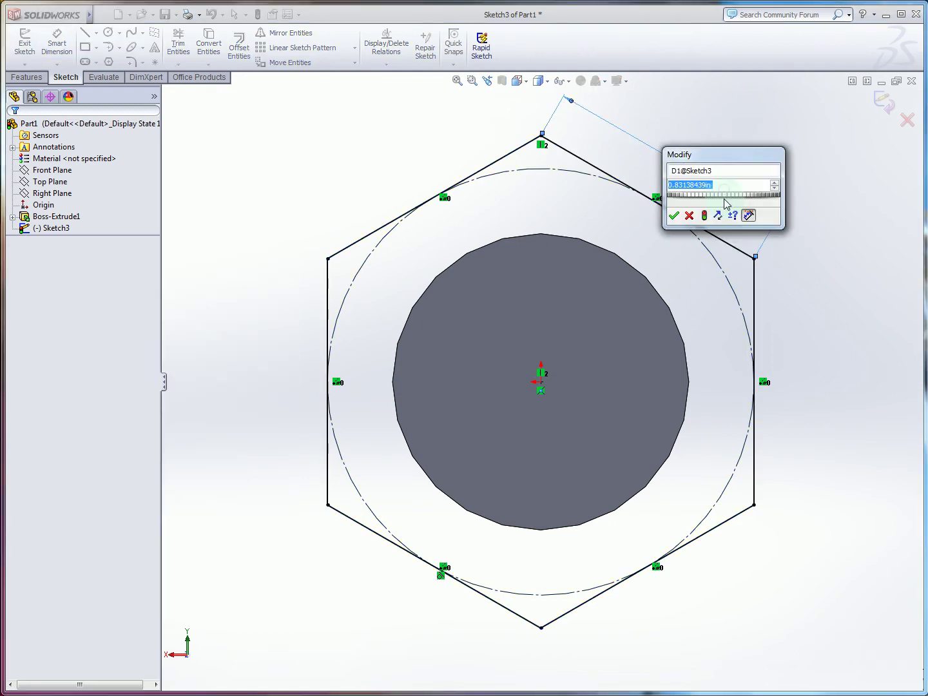
text(.7)
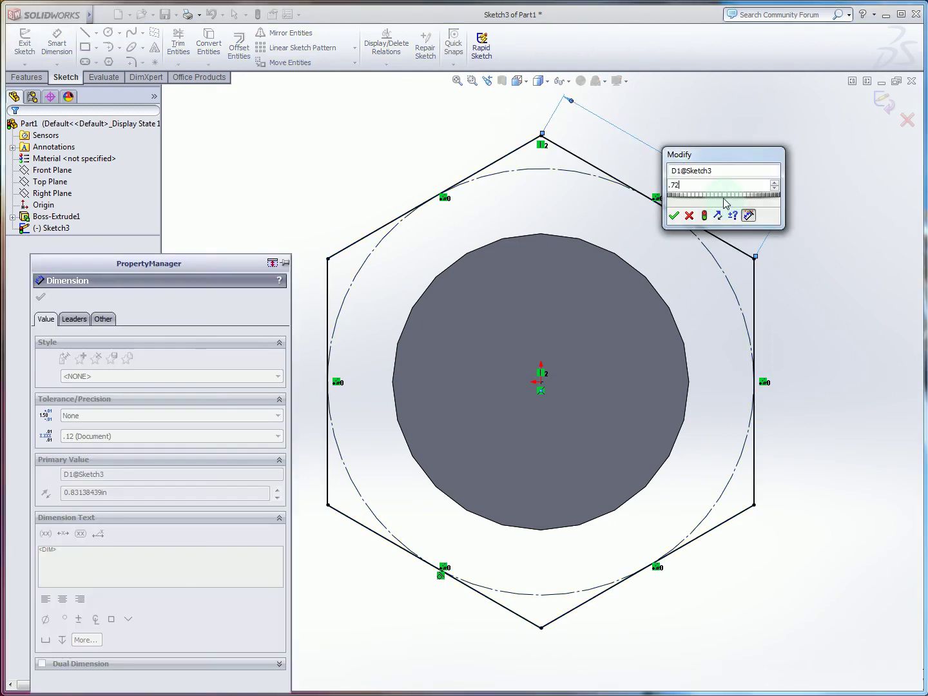
text(2)
key(Return)
key(Escape)
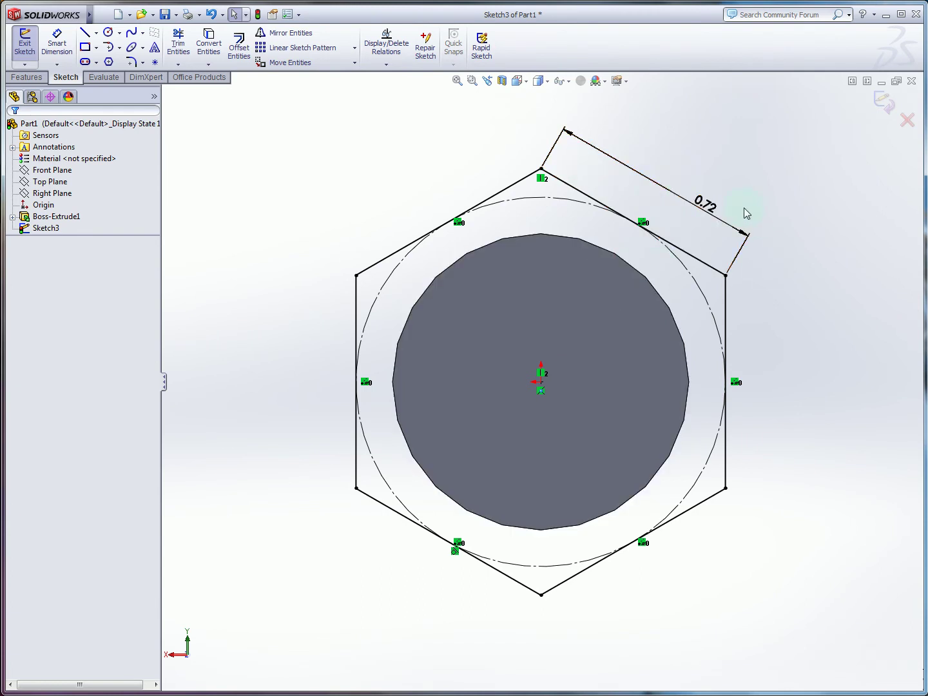
click(880, 101)
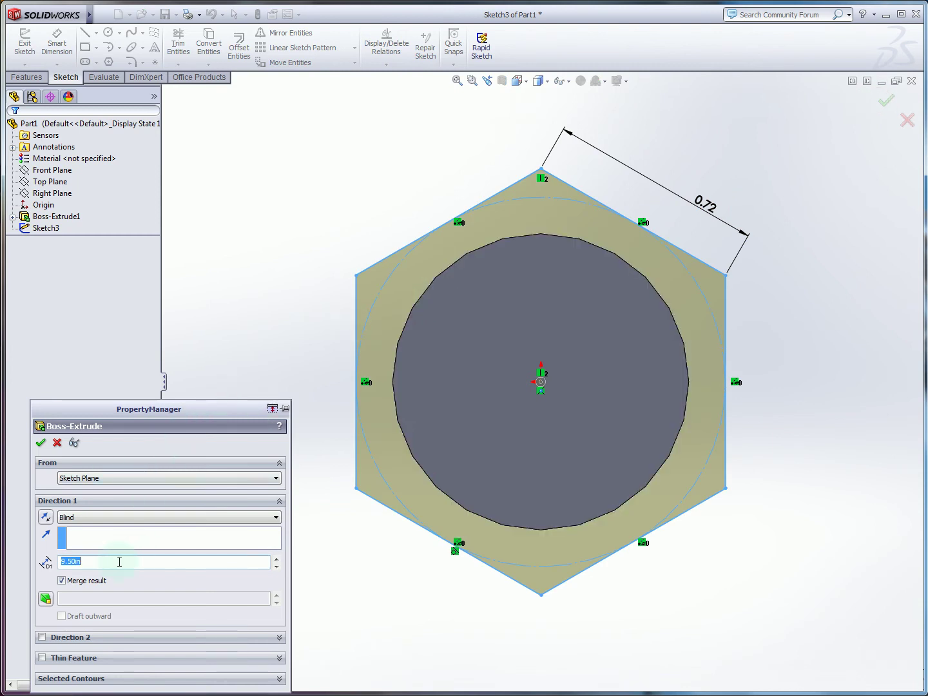
Step: Extrude the hexagonal head 0.5 in deep, then orbit to view the whole bolt
key(alt+Tab)
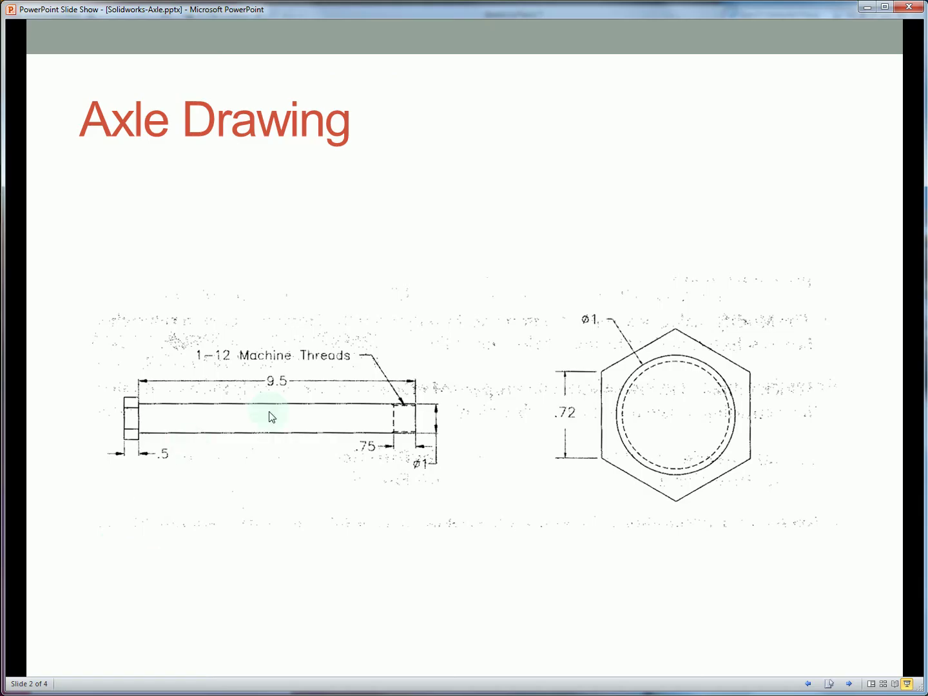
click(289, 413)
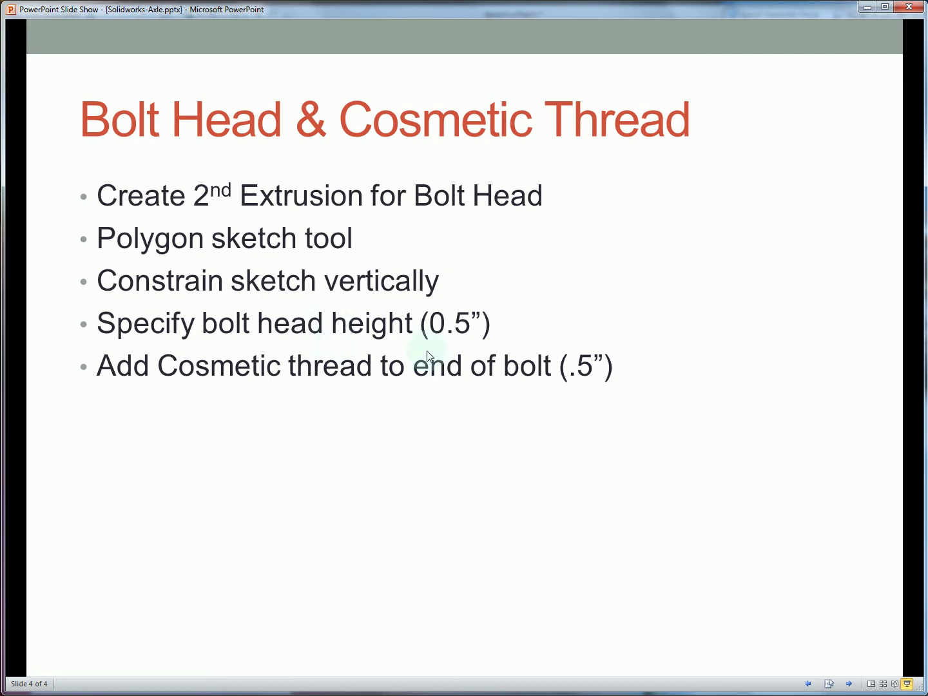
key(alt+Tab)
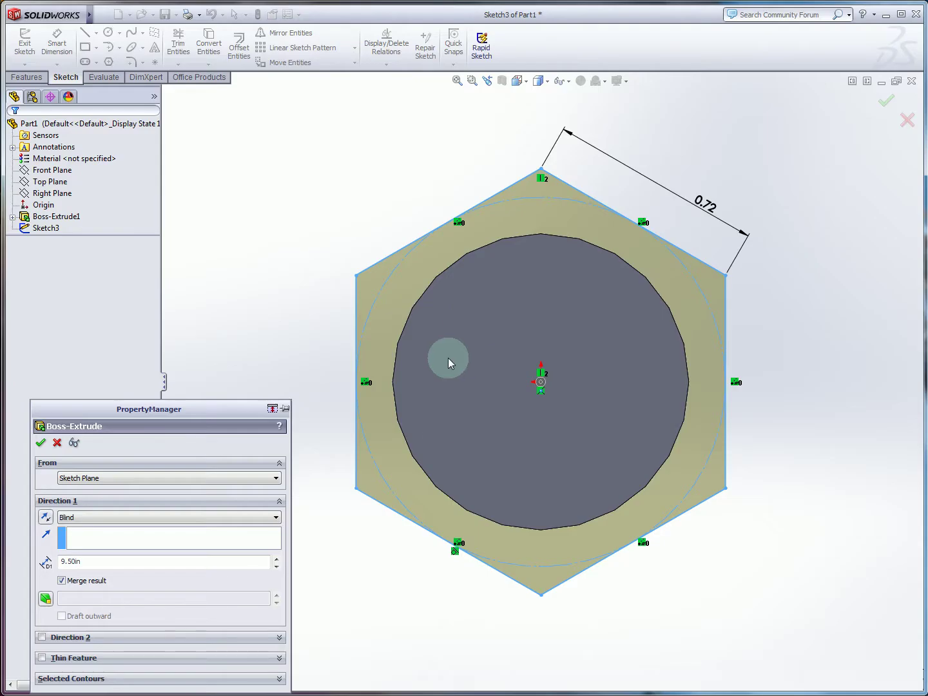
click(103, 560)
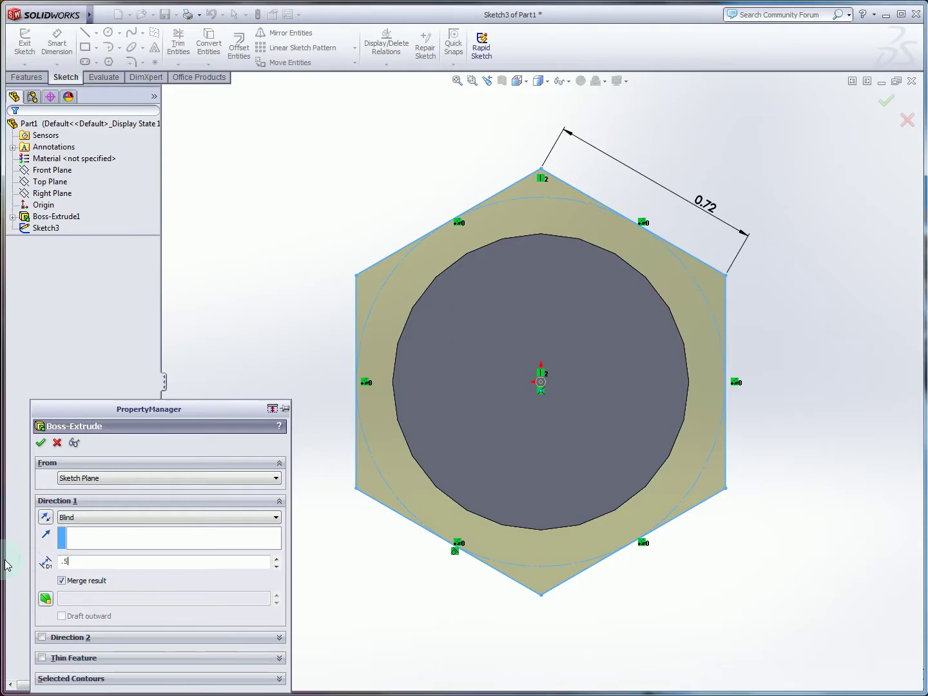
text(.5)
drag(77, 413, 104, 331)
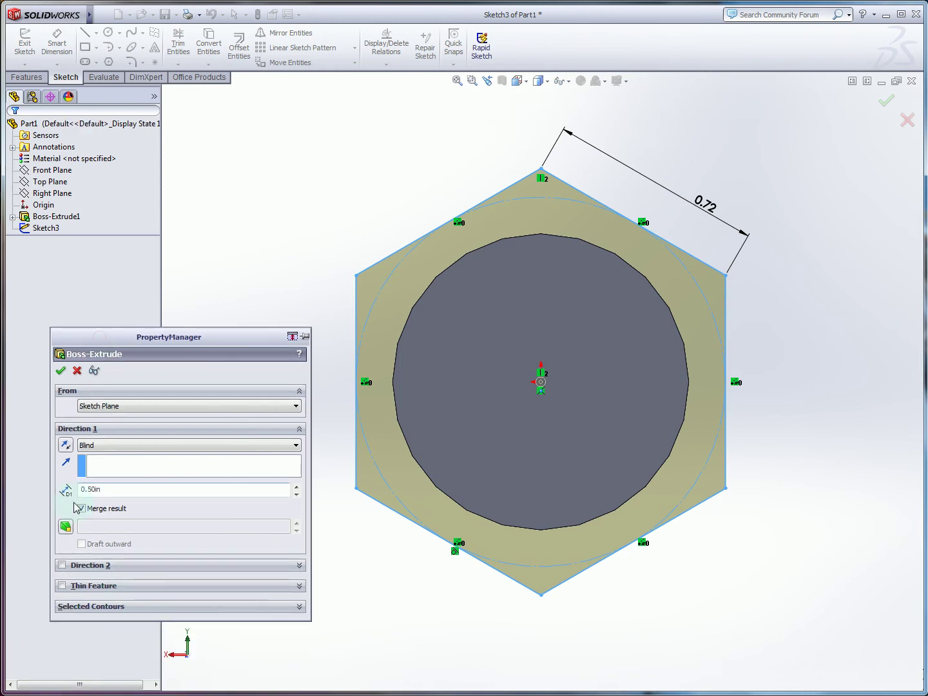
click(61, 370)
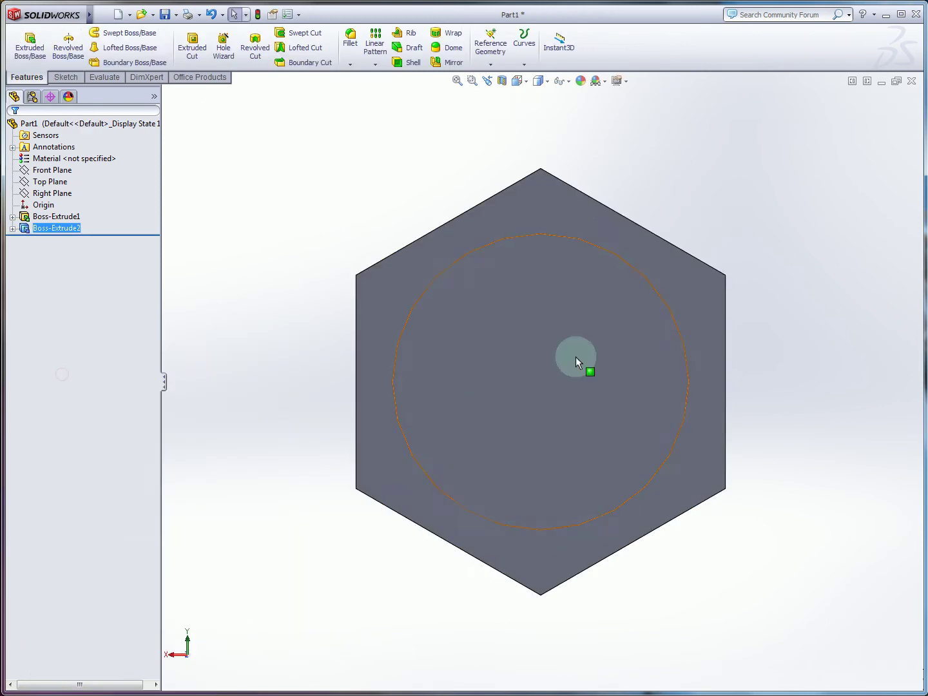
scroll(626, 358, down, 5)
scroll(598, 367, up, 5)
middle_drag(615, 379, 796, 428)
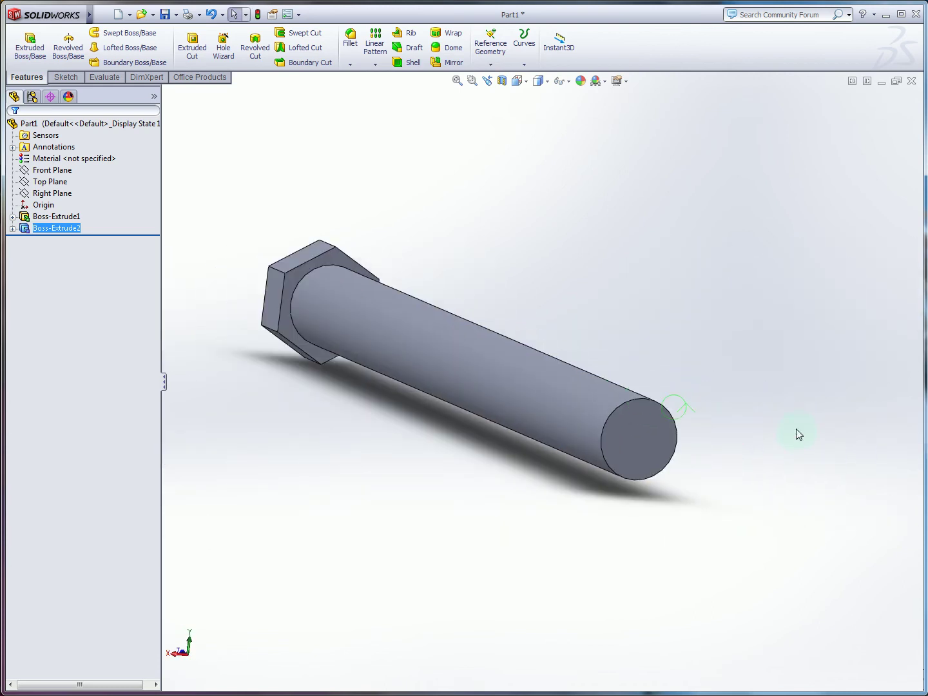
Step: Clear the selection and start Cosmetic Thread from Insert > Annotations
click(405, 246)
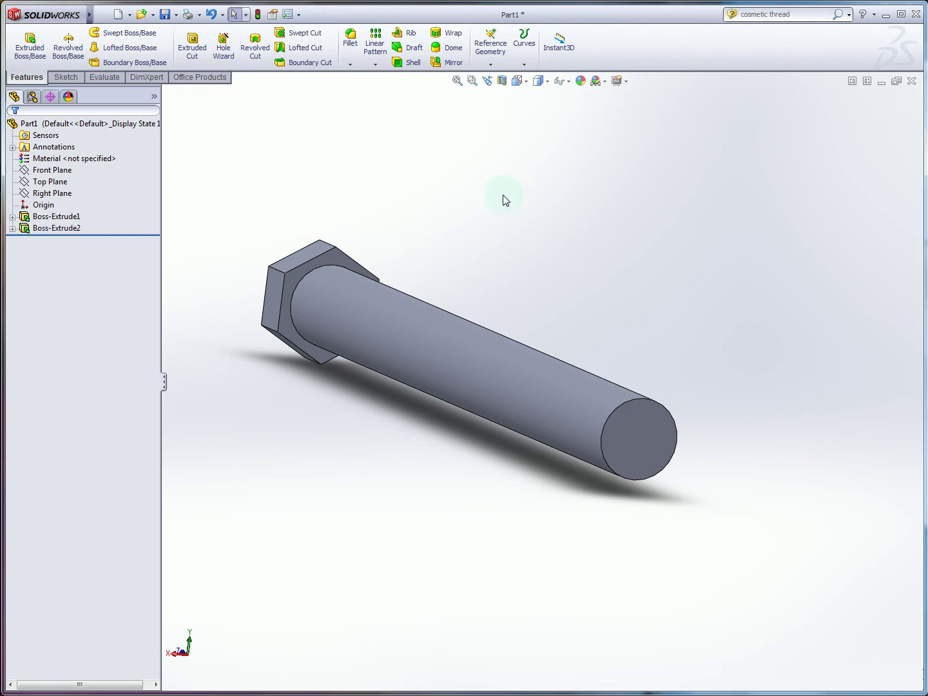
mouse_move(96, 15)
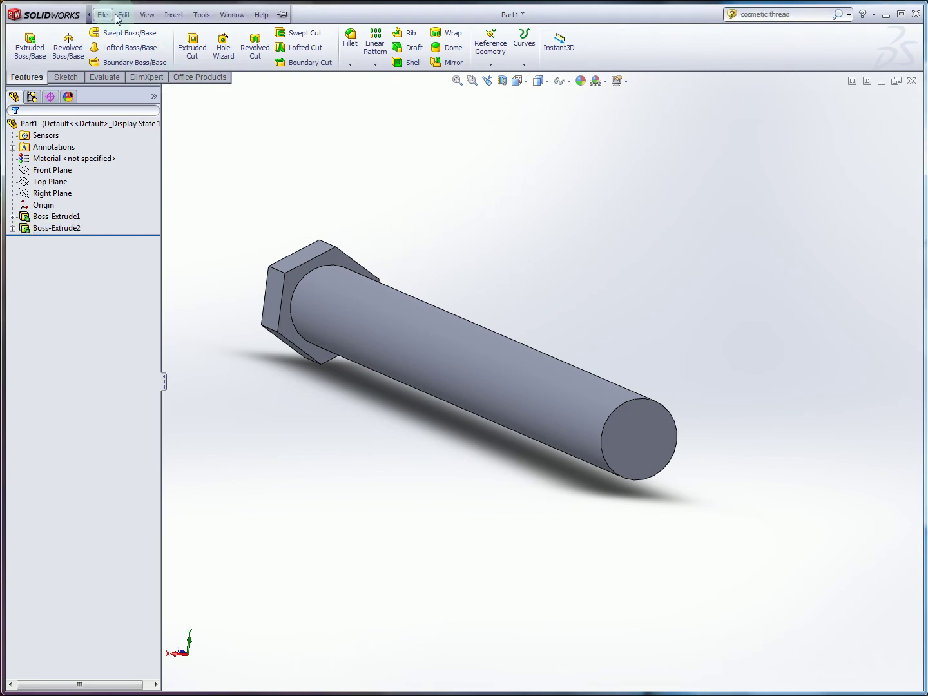
click(174, 14)
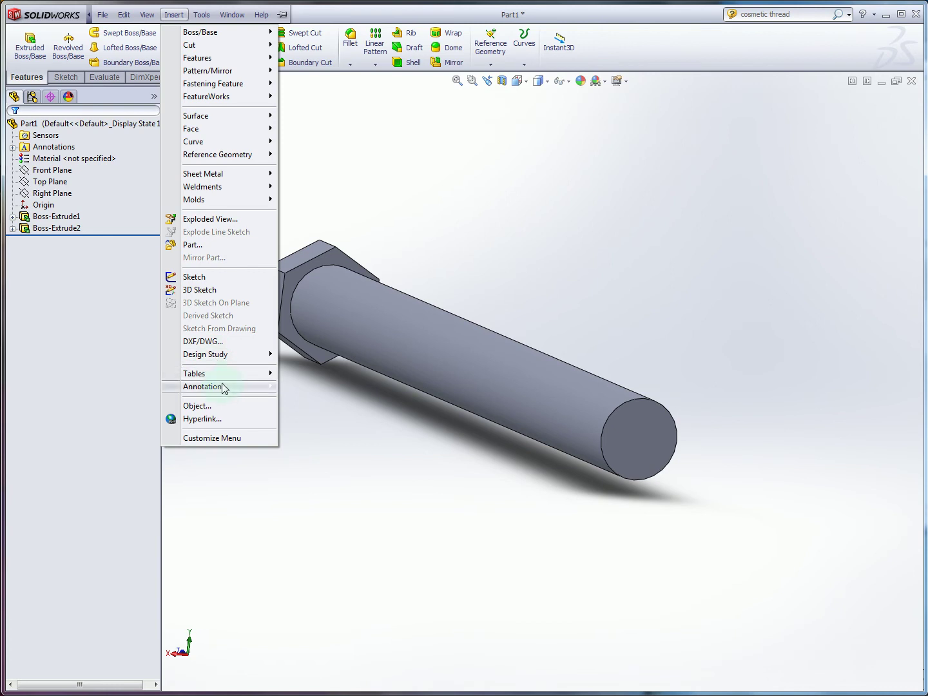
mouse_move(223, 388)
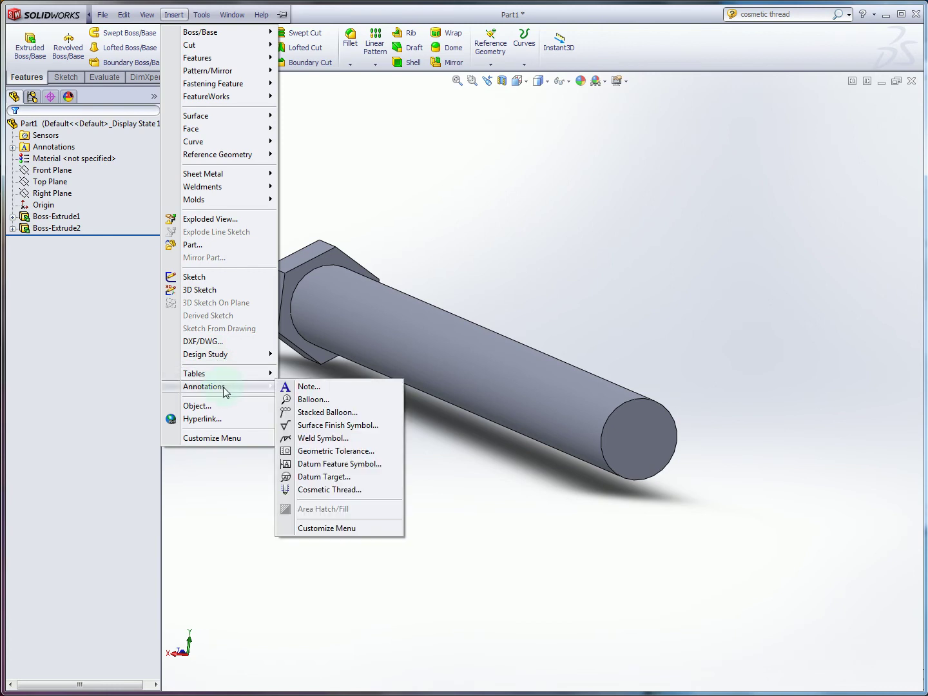
click(329, 491)
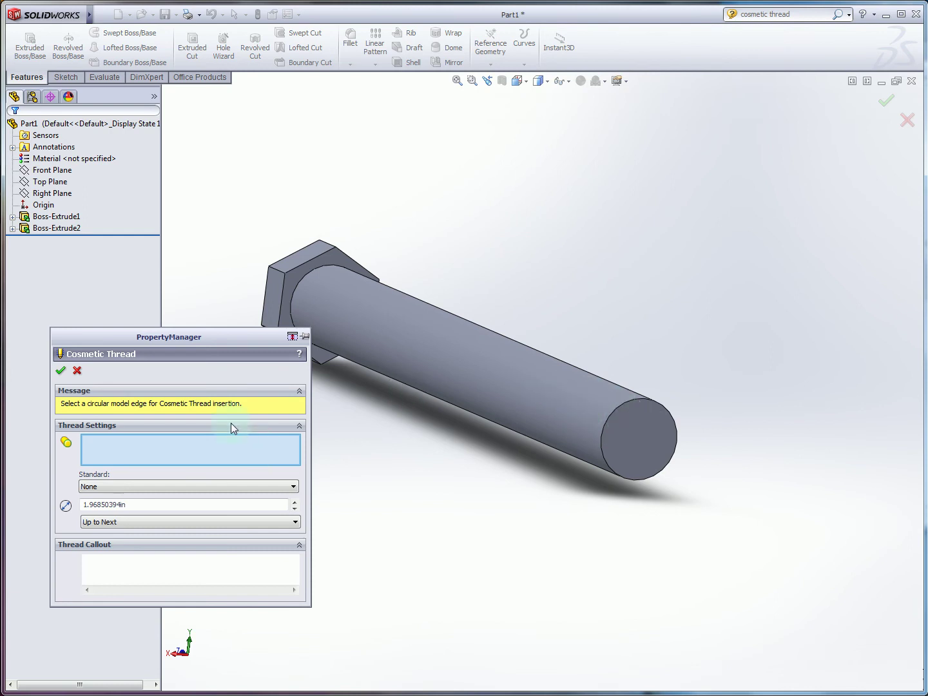
Step: Set the thread standard to ANSI Inch, checking the help page and Axle Drawing slide
click(140, 486)
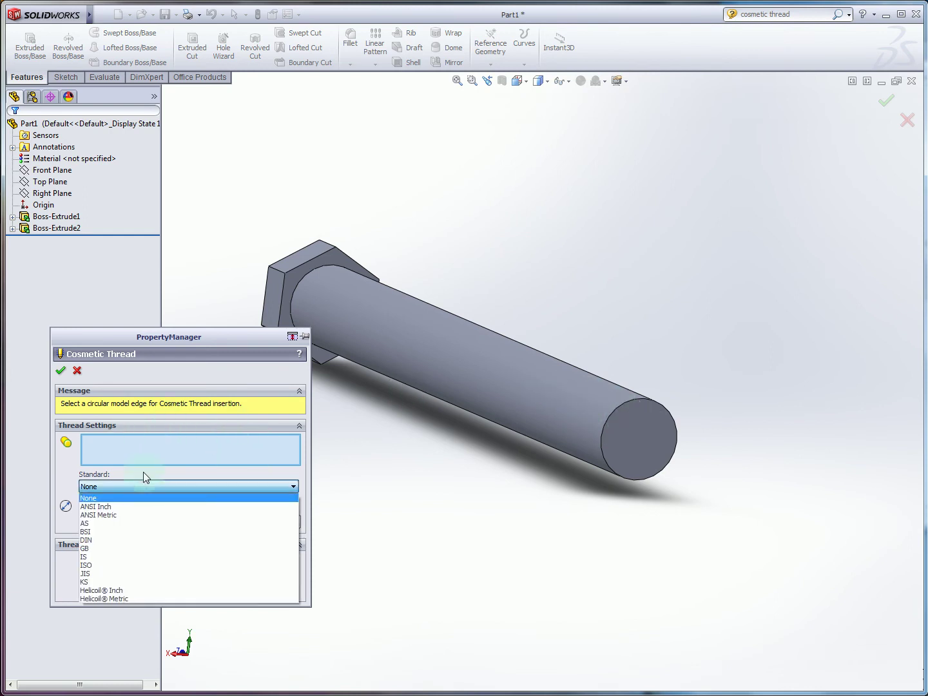
click(131, 507)
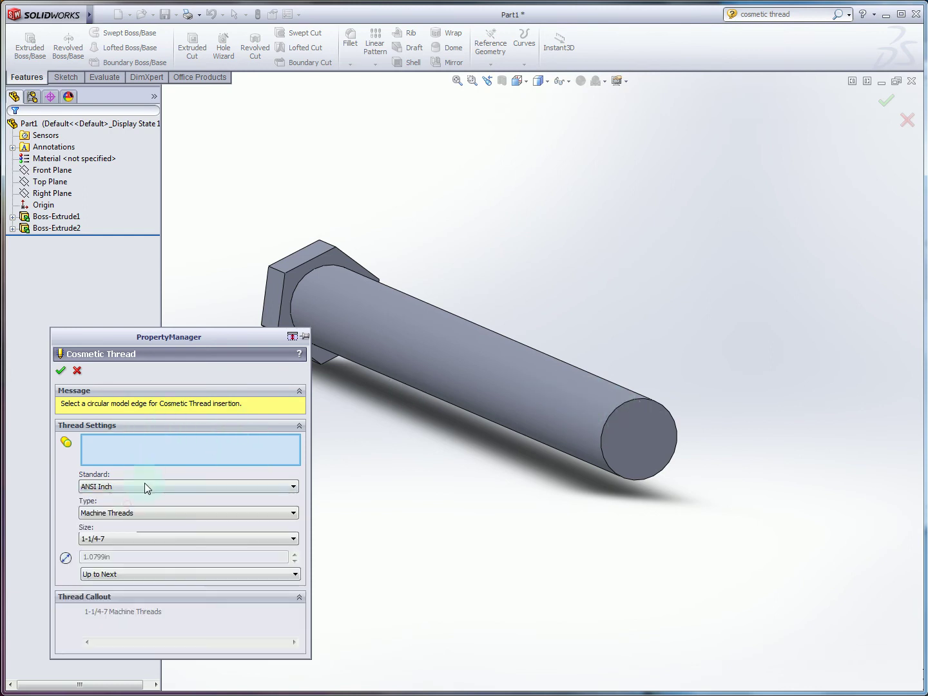
click(117, 537)
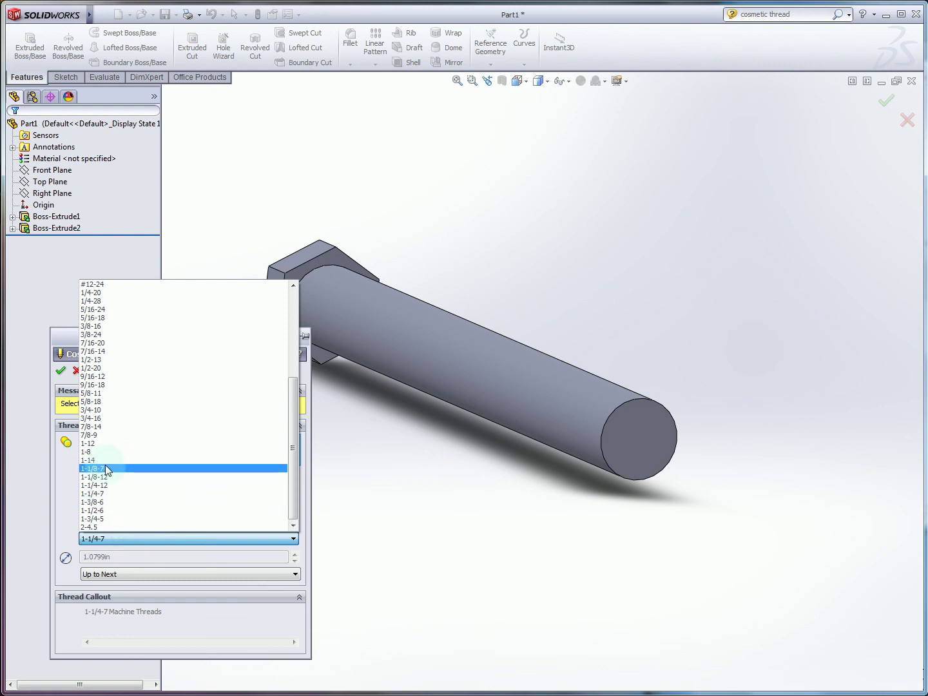
key(alt+Tab)
key(alt+Tab)
key(alt+Tab)
key(alt+Tab)
key(alt+Tab)
key(alt+Tab)
key(alt+Tab)
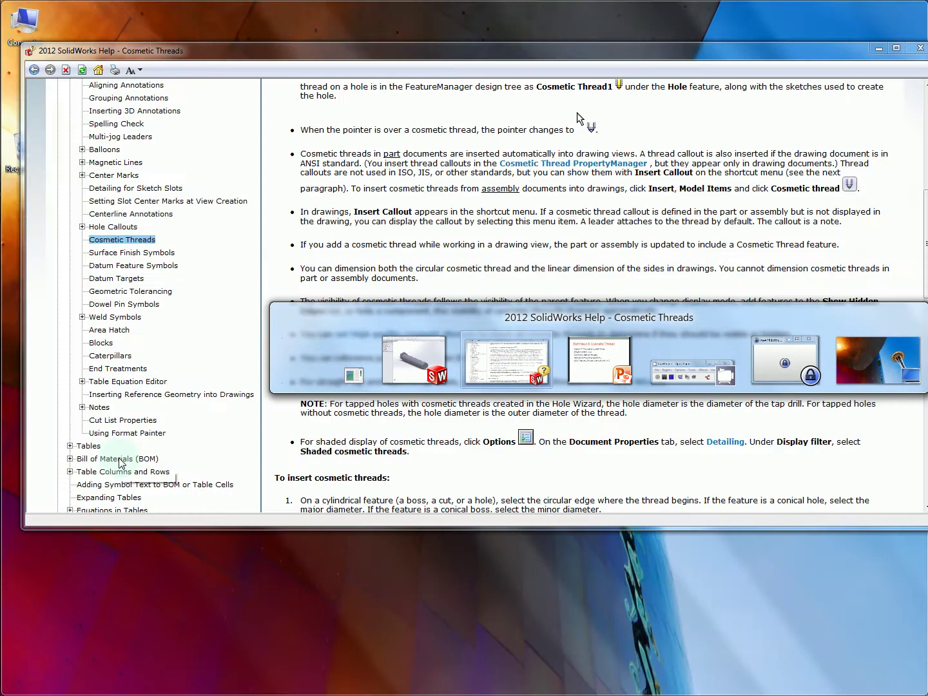
key(Escape)
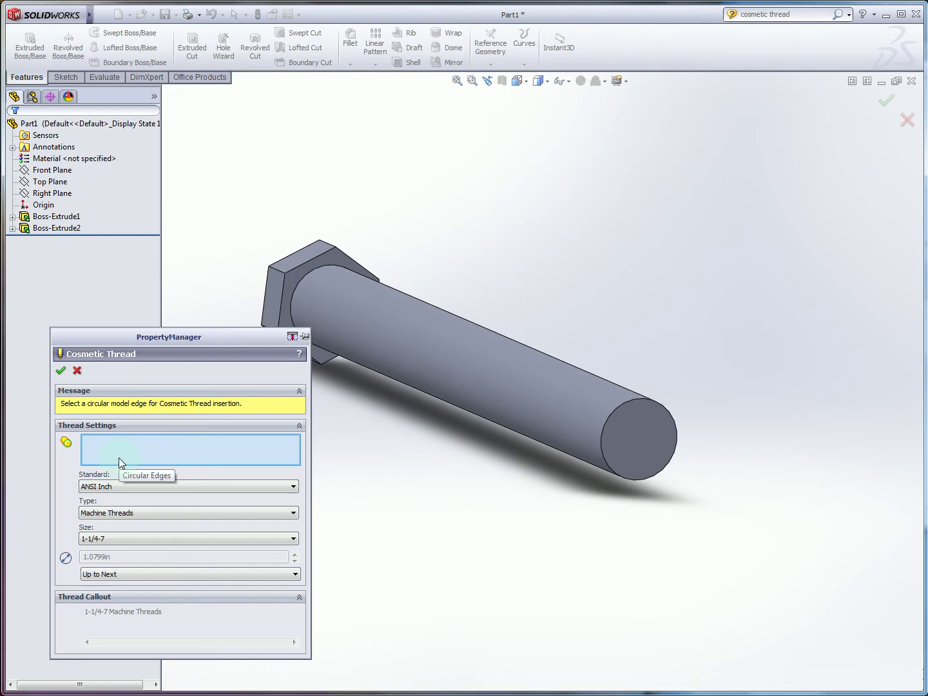
key(alt+Tab)
key(alt+Tab)
key(alt+Tab)
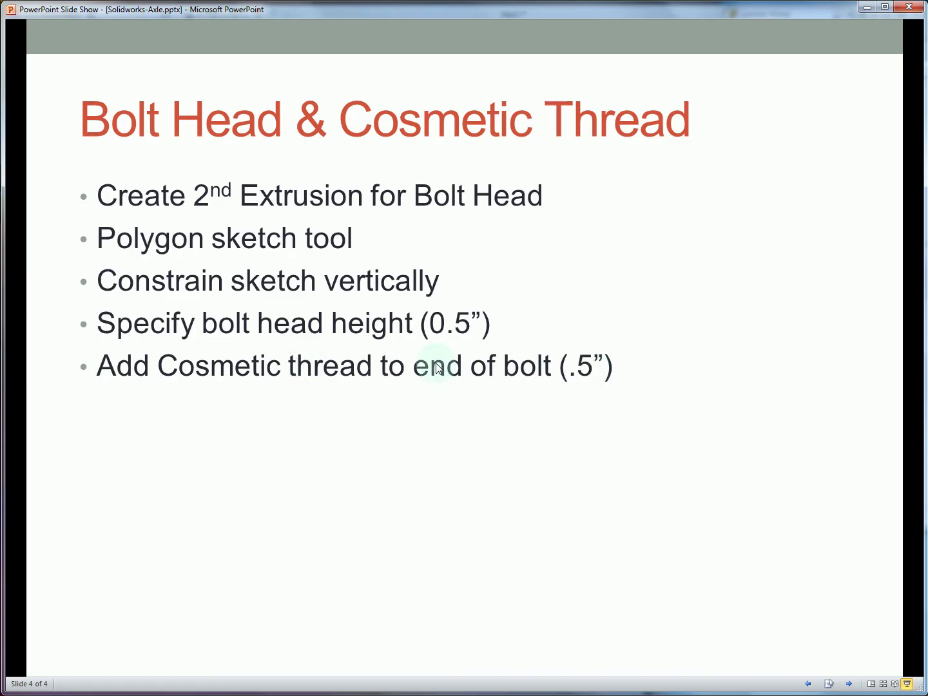
click(509, 368)
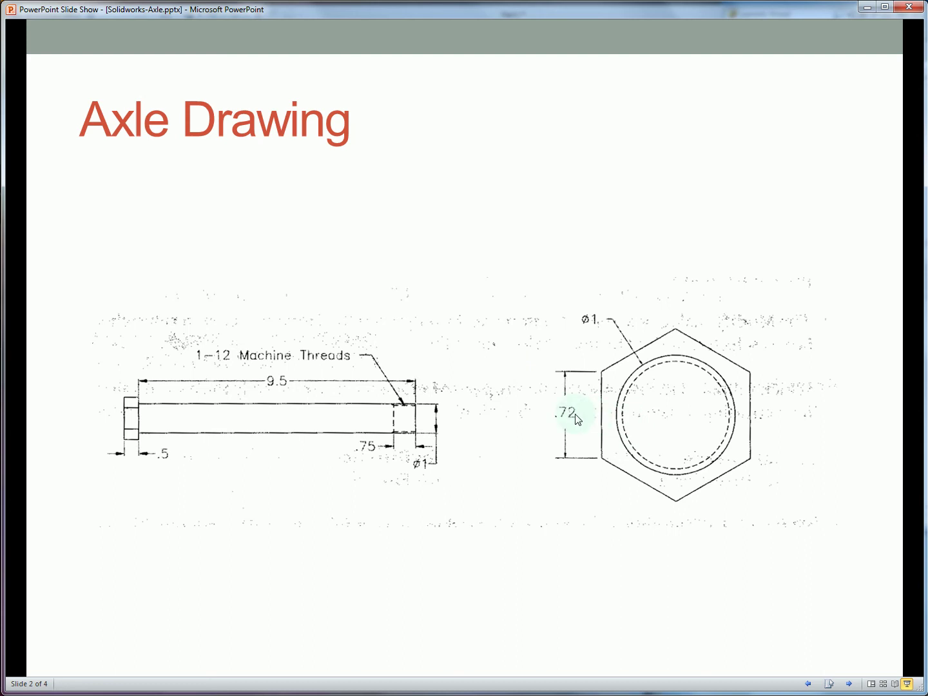
click(407, 437)
key(alt+Tab)
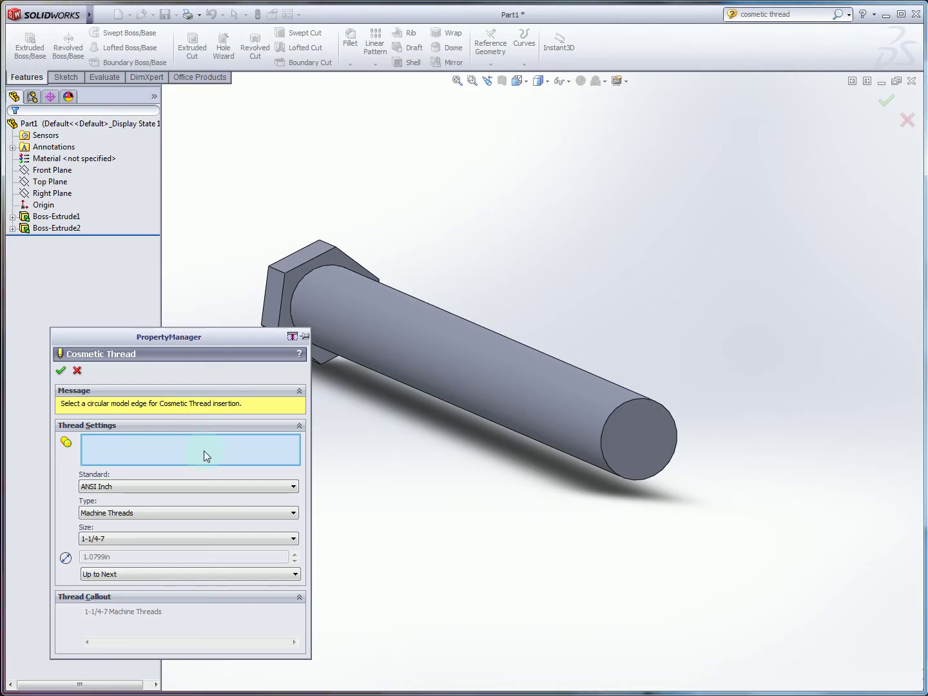
Step: Set thread size 1-12, Blind end condition, depth .75, and dismiss the range error
click(131, 539)
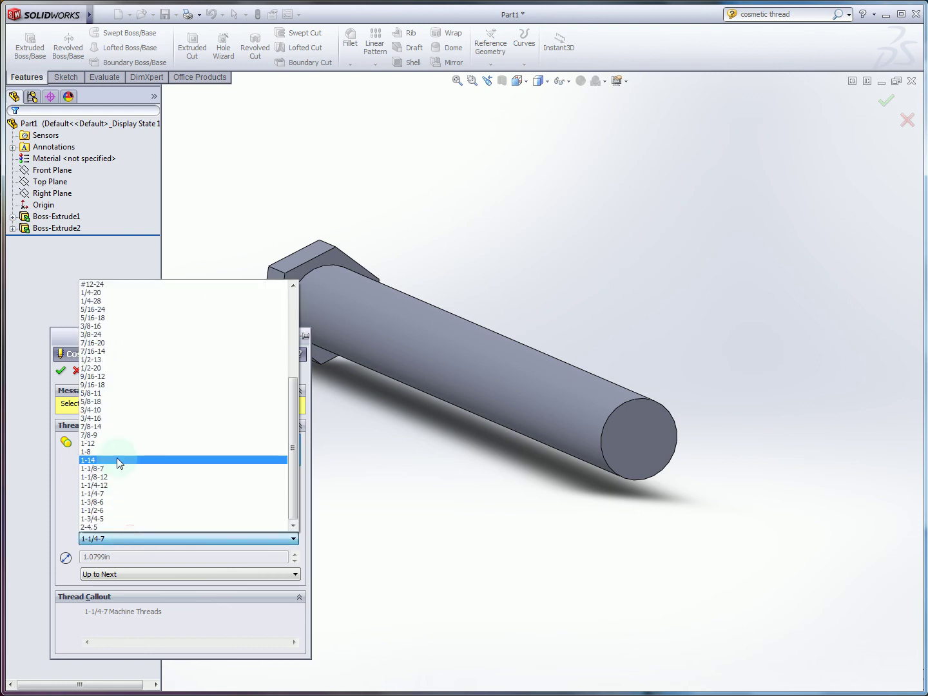
click(107, 442)
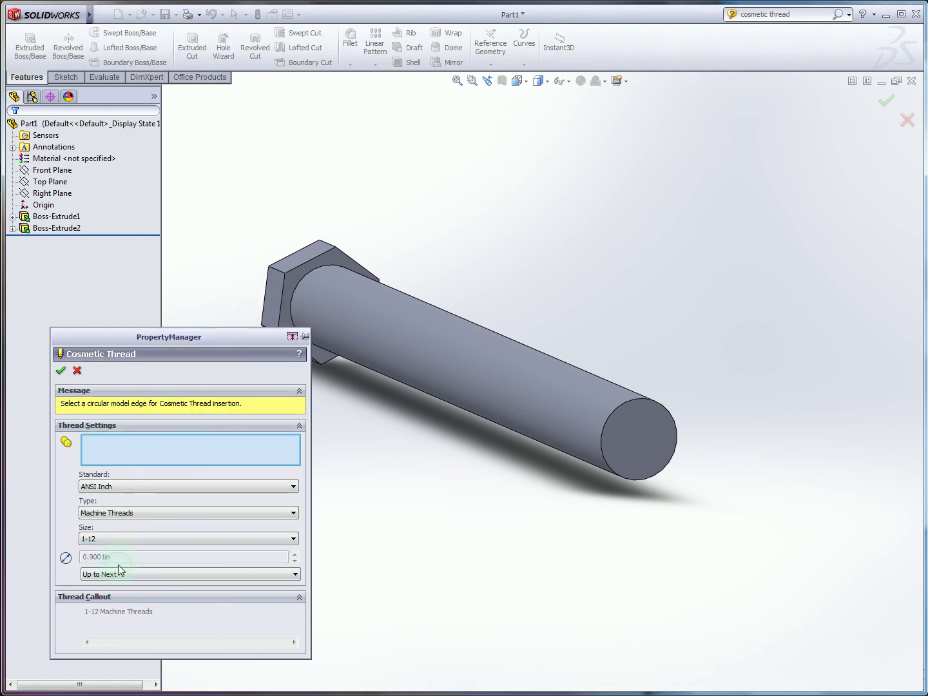
click(117, 573)
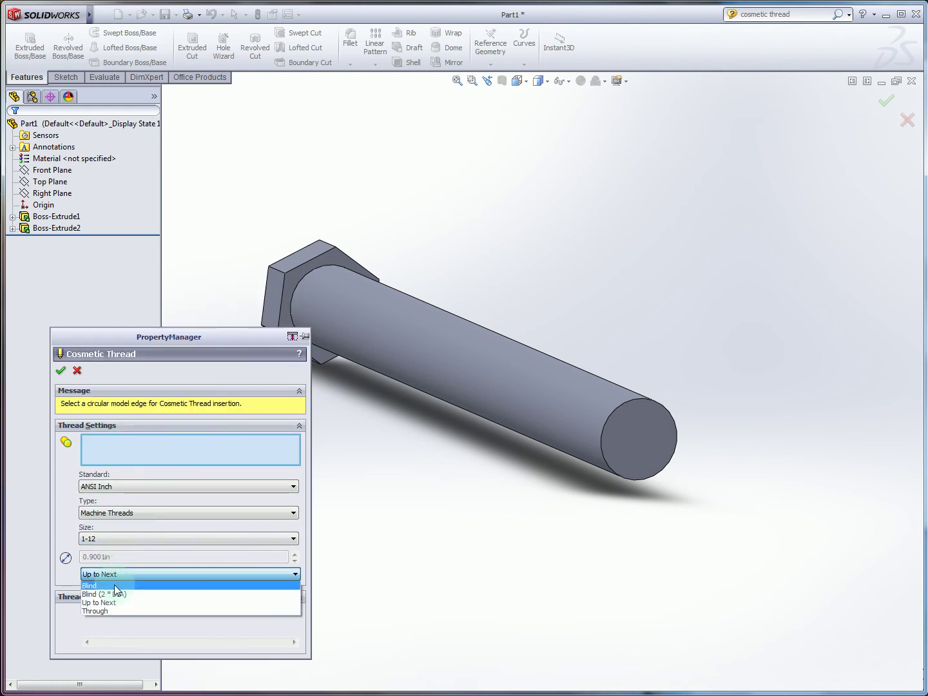
click(116, 585)
click(115, 593)
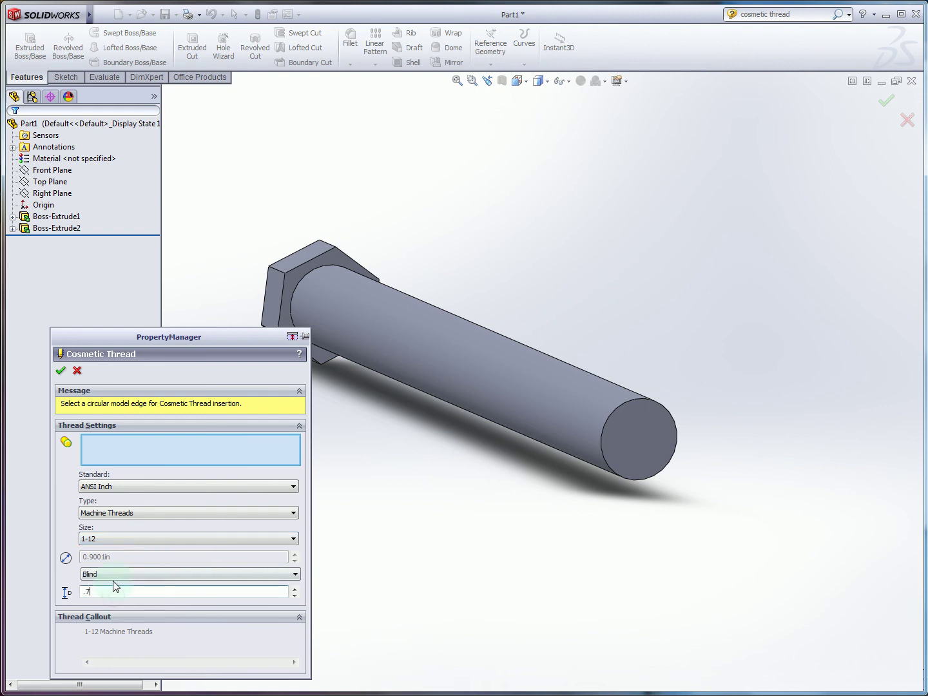
text(.75)
click(131, 447)
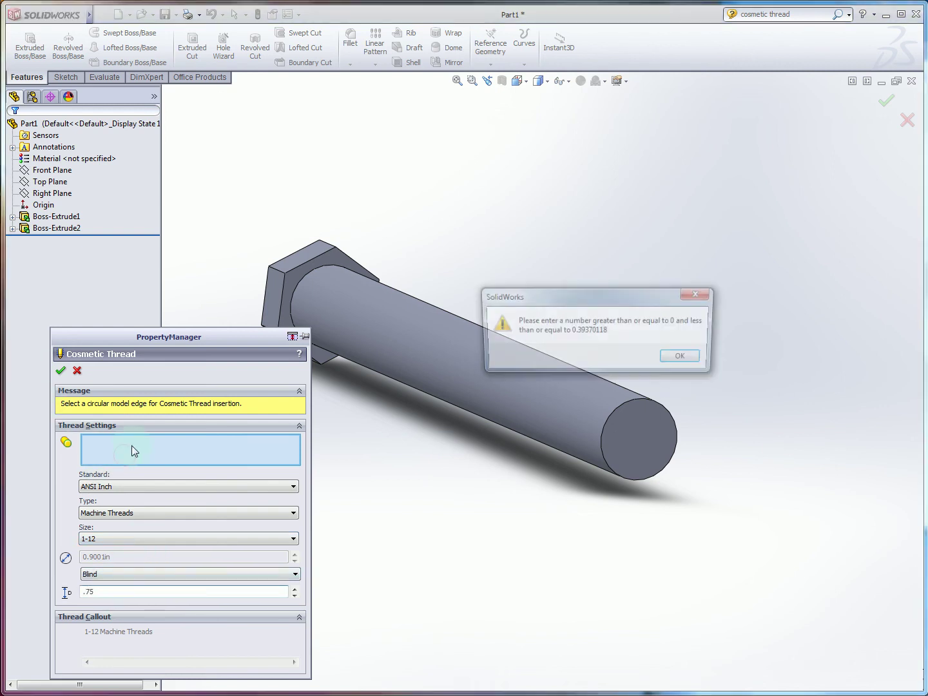
click(685, 359)
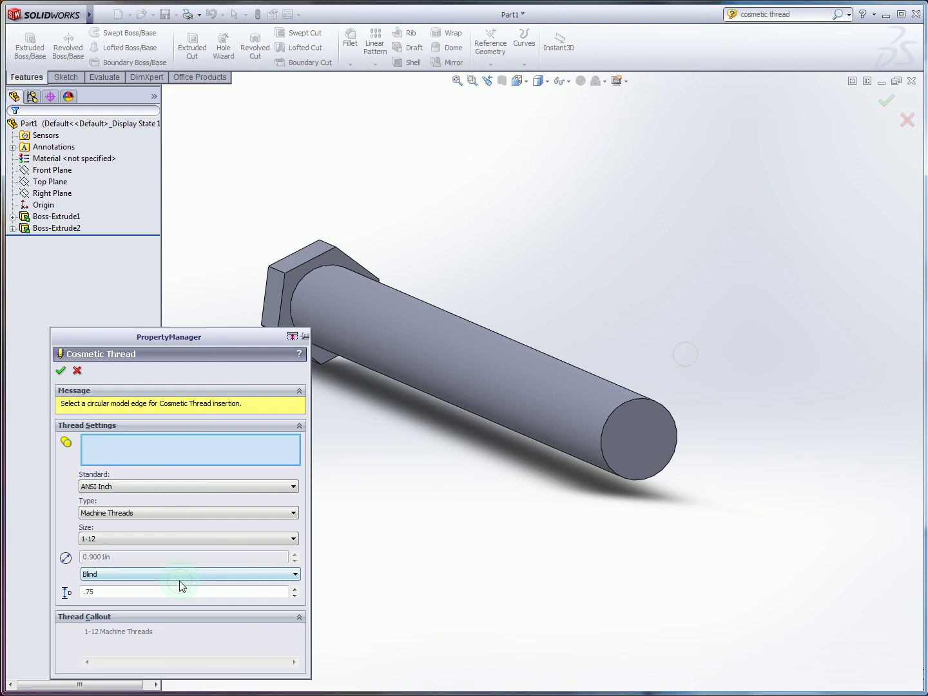
Step: Dismiss the depth error again and orbit the bolt to another angle
click(576, 423)
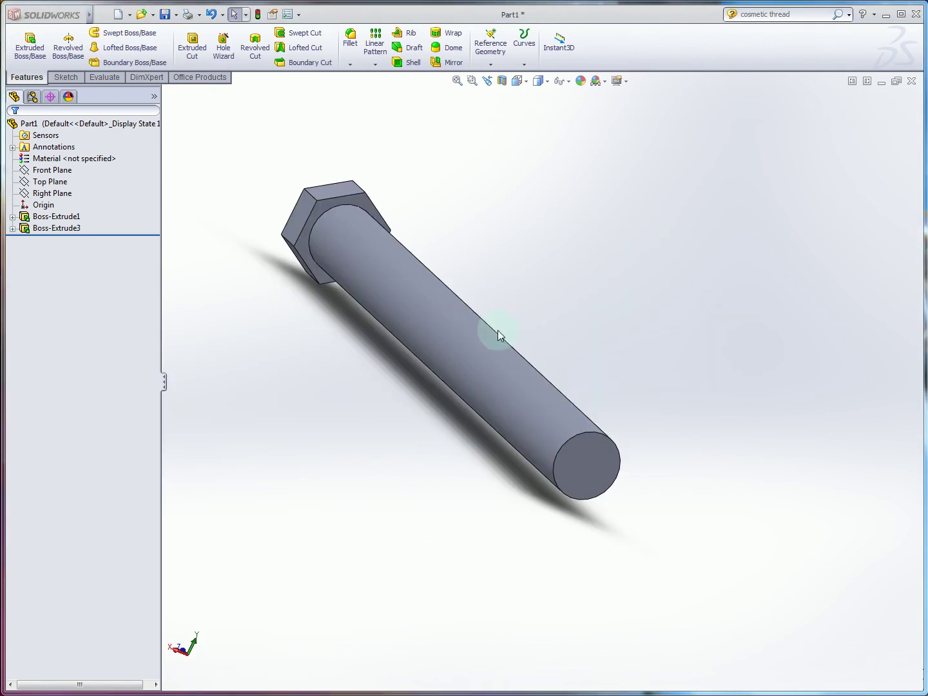
middle_drag(495, 338, 525, 363)
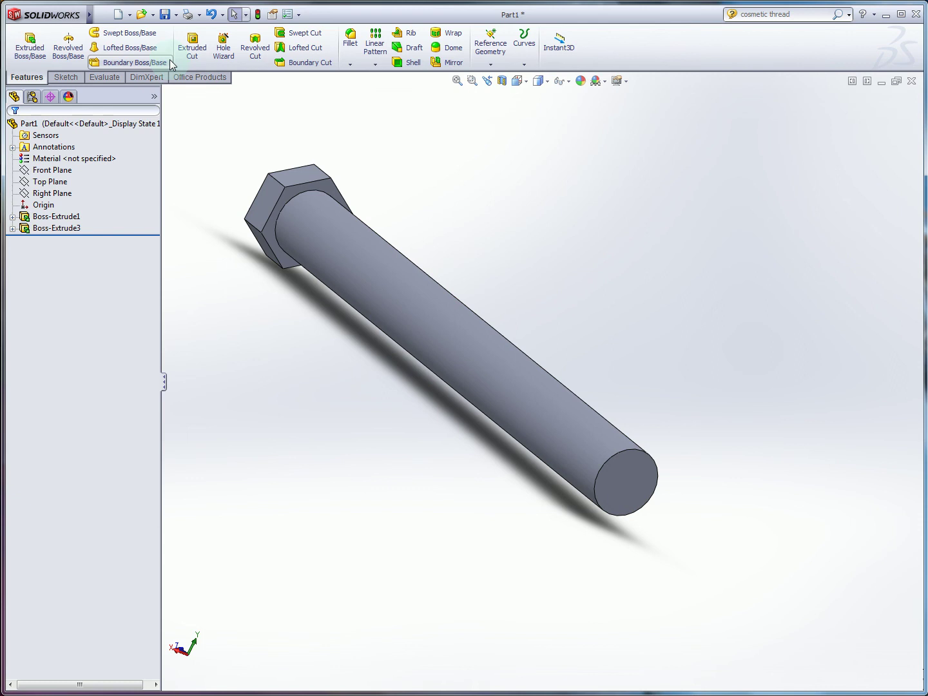
Step: Start a cosmetic thread from Insert > Annotations on the shaft's free-end circular edge
mouse_move(109, 19)
click(170, 17)
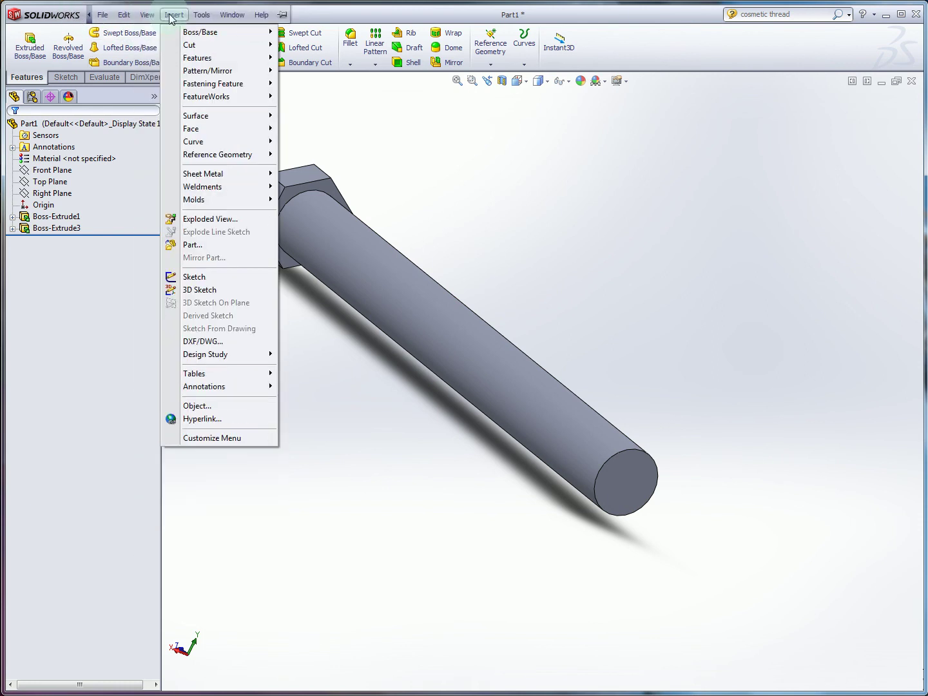
mouse_move(252, 388)
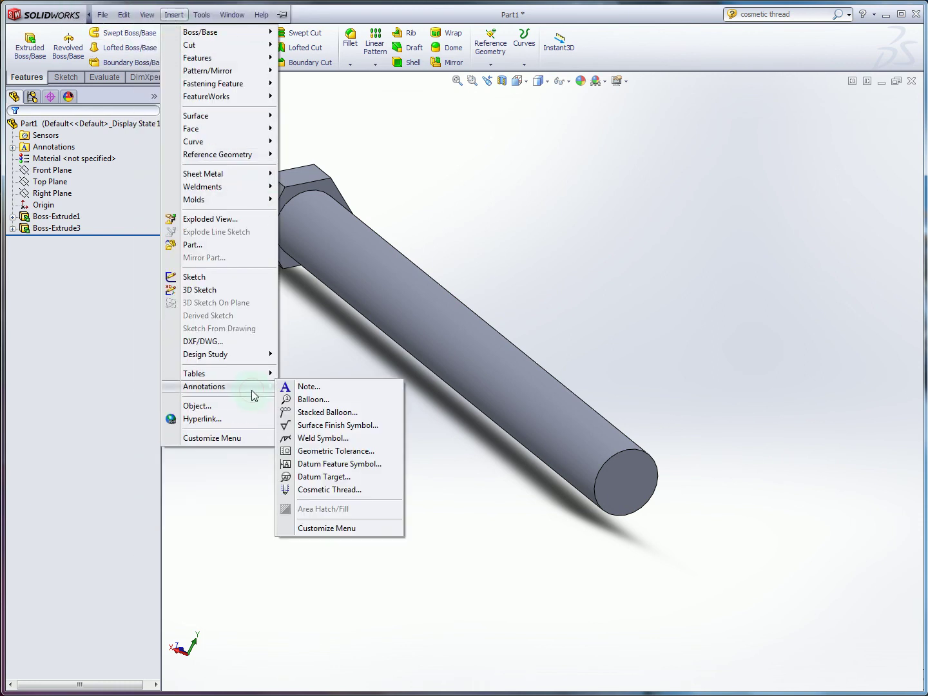
click(332, 491)
click(629, 456)
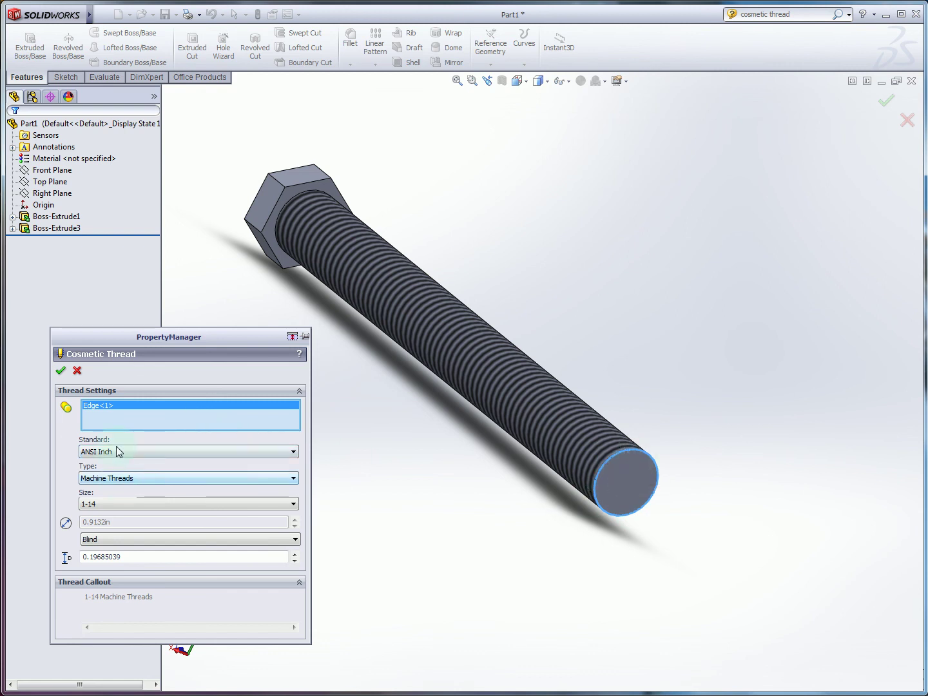
Step: Set the thread size to 1-12 with .75 depth and apply the thread
click(104, 505)
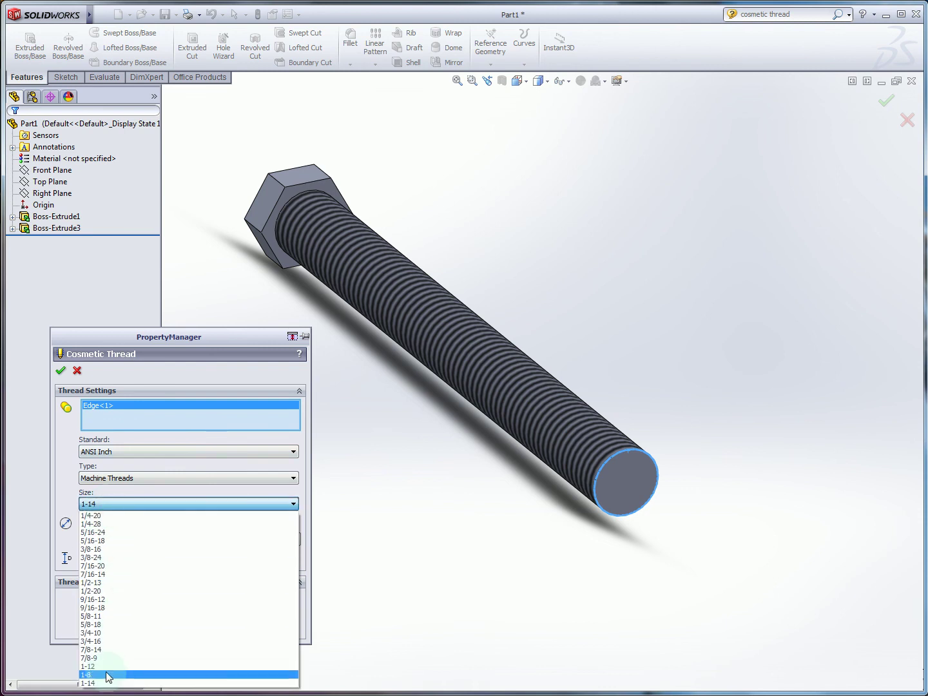
click(103, 667)
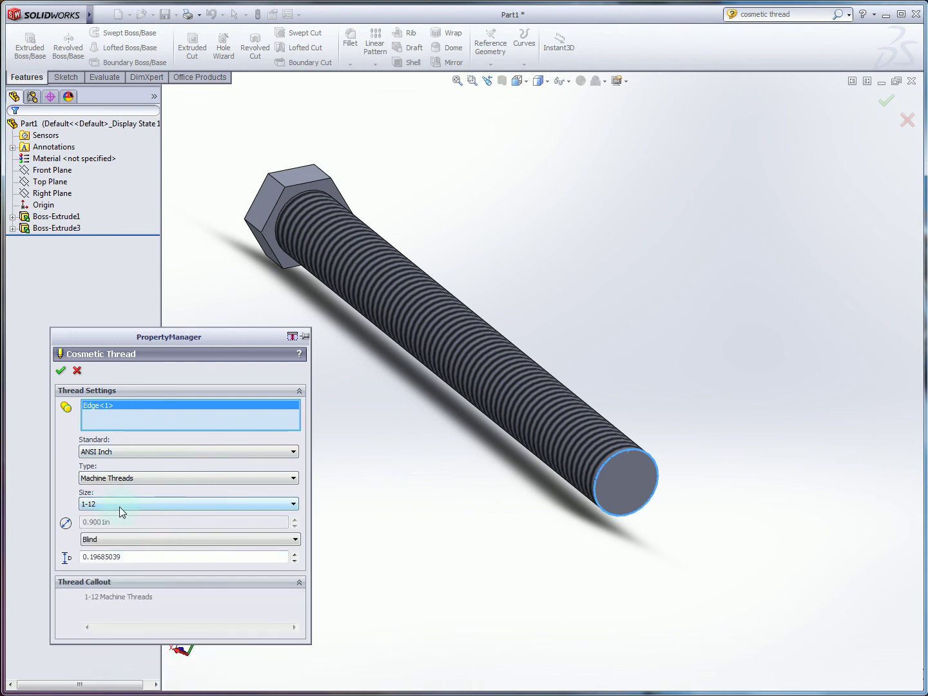
drag(136, 556, 72, 553)
text(.75)
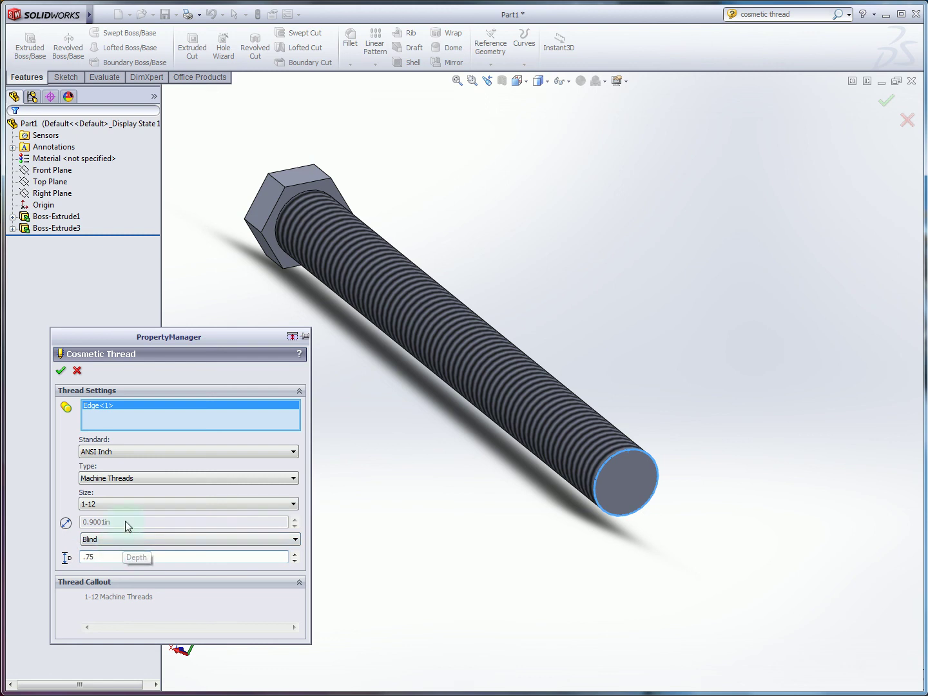
click(62, 370)
Step: Turn on Shaded cosmetic threads in Part1's Document Properties Detailing settings
scroll(485, 415, down, 2)
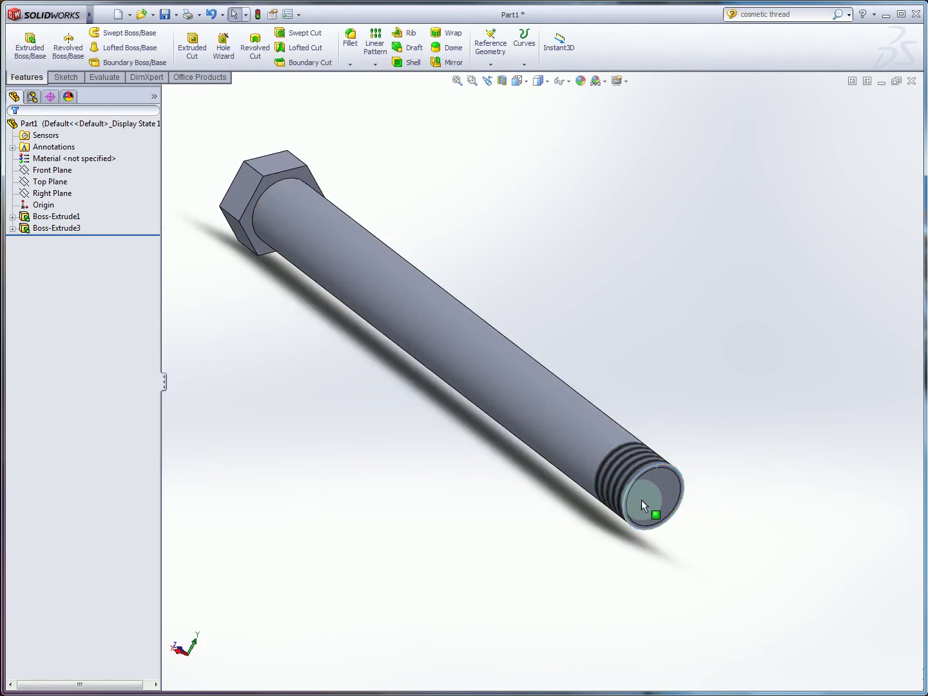
click(635, 479)
click(554, 192)
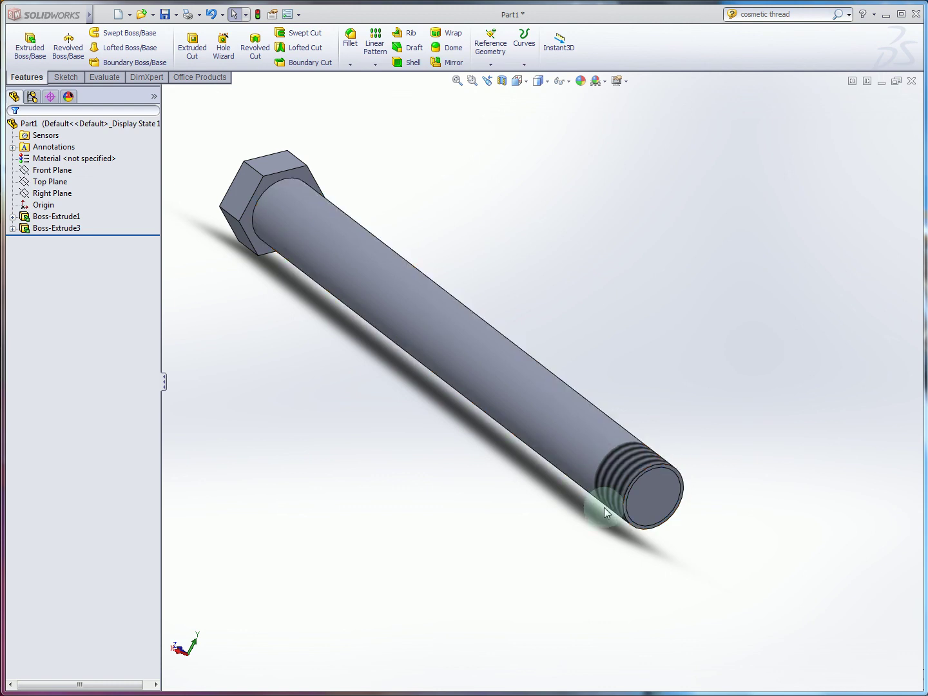
click(57, 125)
right_click(57, 126)
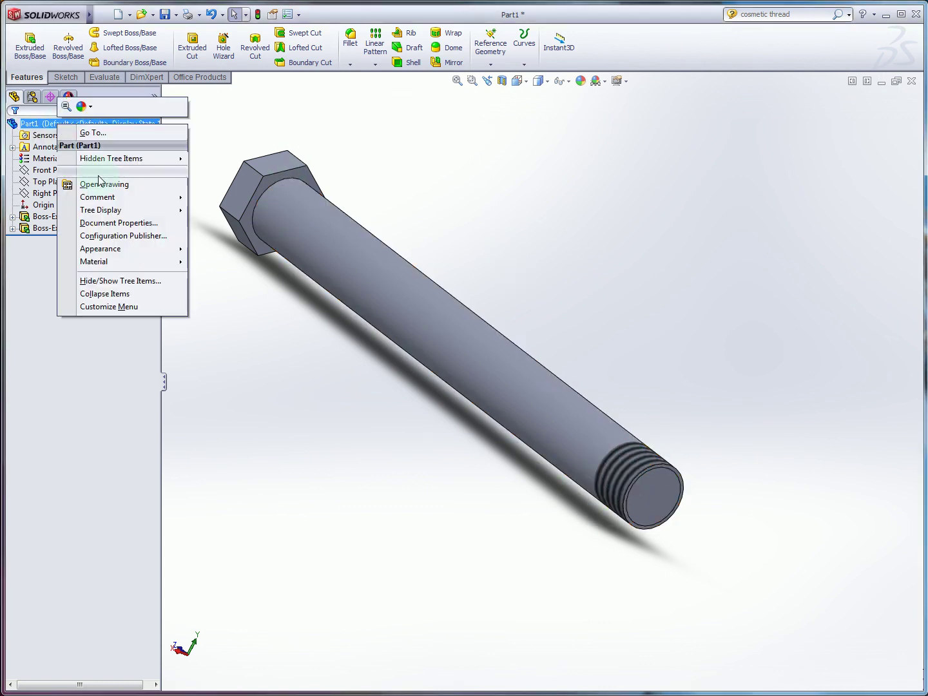
click(112, 224)
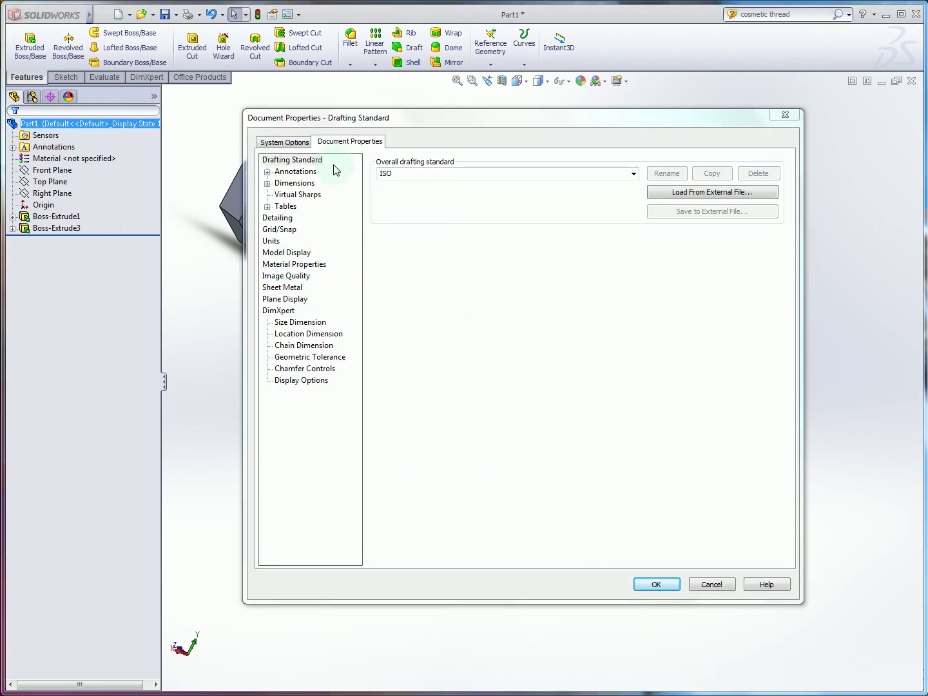
click(277, 218)
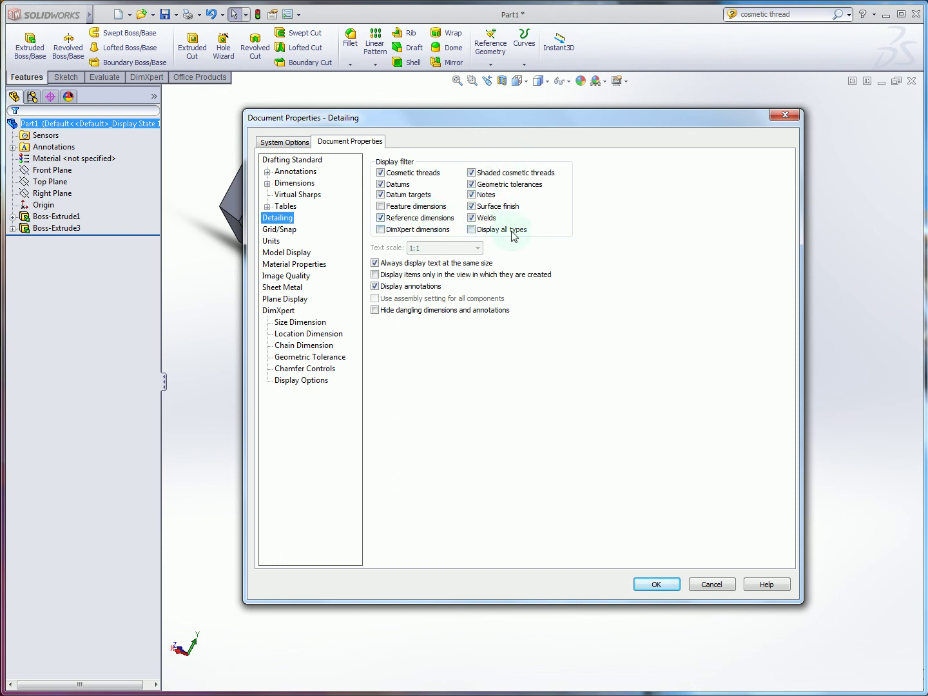
click(483, 173)
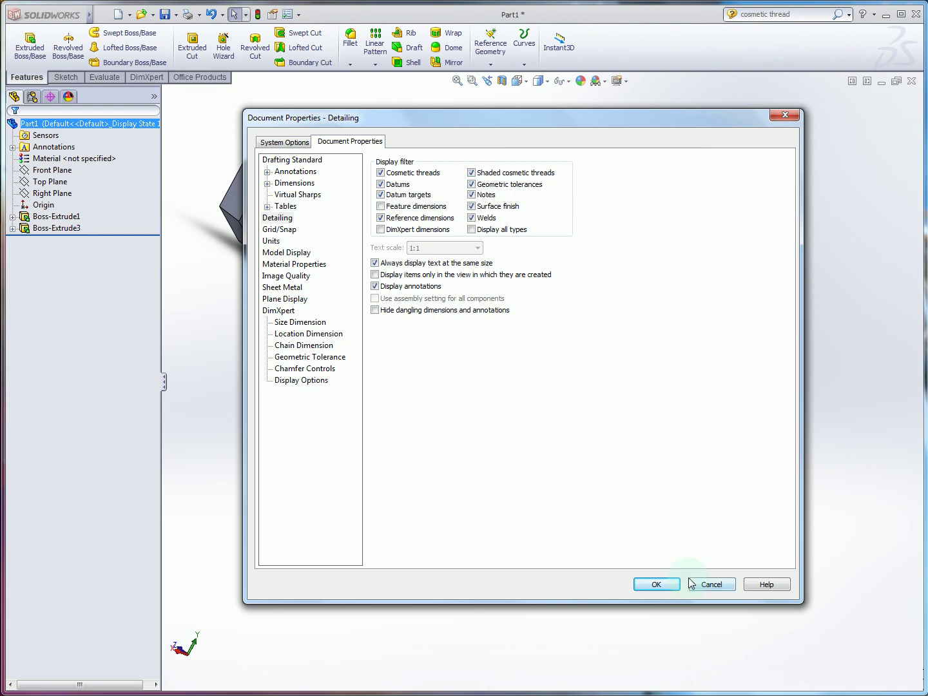
click(663, 587)
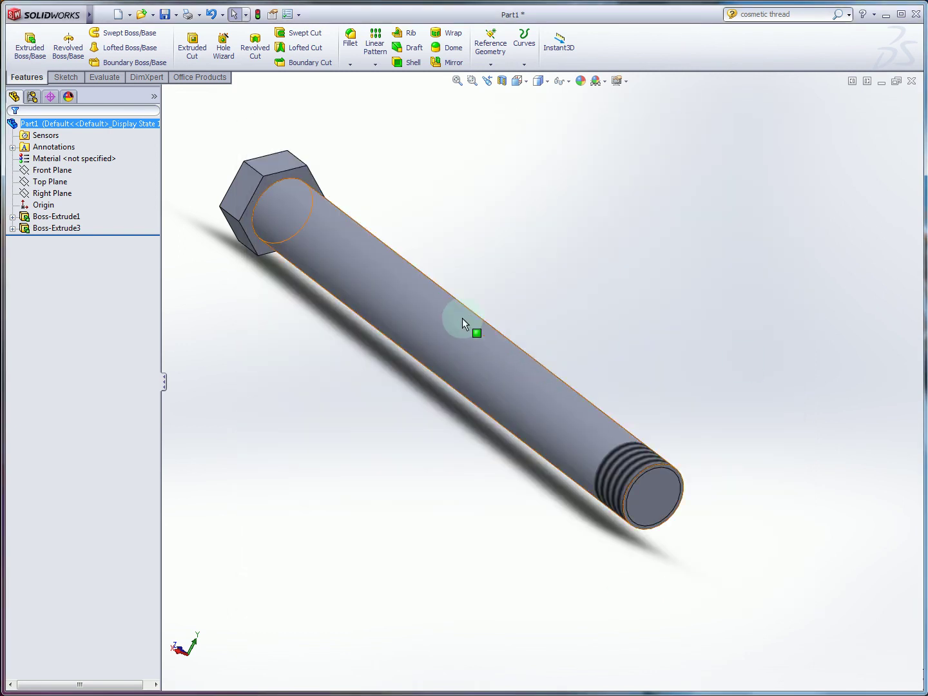